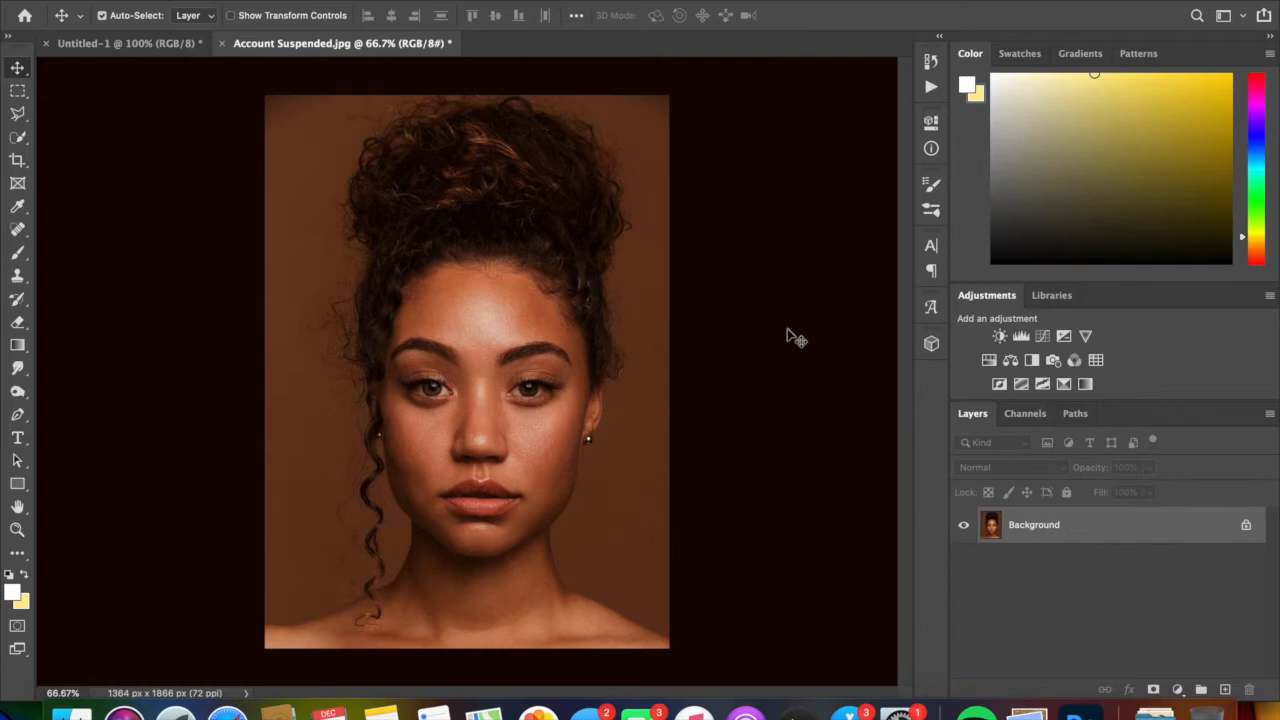
- Examine the portrait's skin texture up close across the forehead, eyes, cheeks, lips and neck
{"action": "key", "text": "super"}
{"action": "key", "text": "super+equal"}
{"action": "key", "text": "super+equal"}
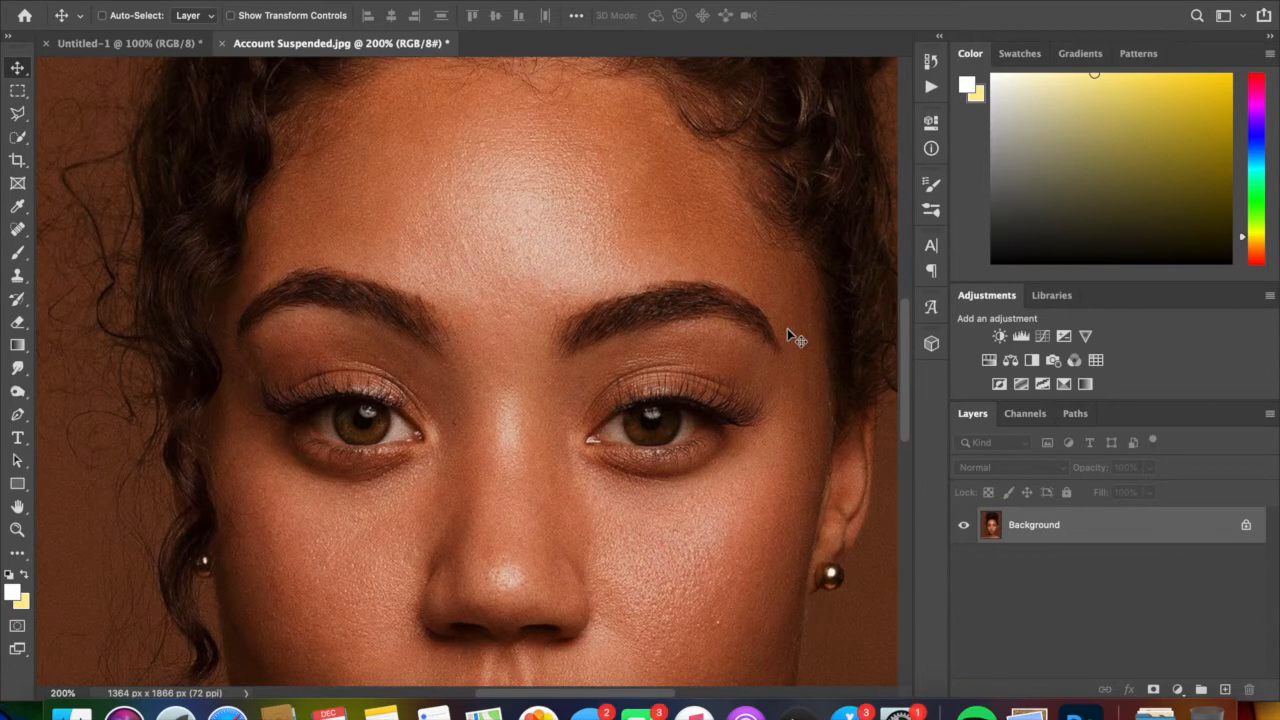
{"action": "key", "text": "super+equal"}
{"action": "scroll", "coordinate": [787, 328], "scroll_direction": "up", "scroll_amount": 5}
{"action": "scroll", "coordinate": [787, 328], "scroll_direction": "right", "scroll_amount": 2}
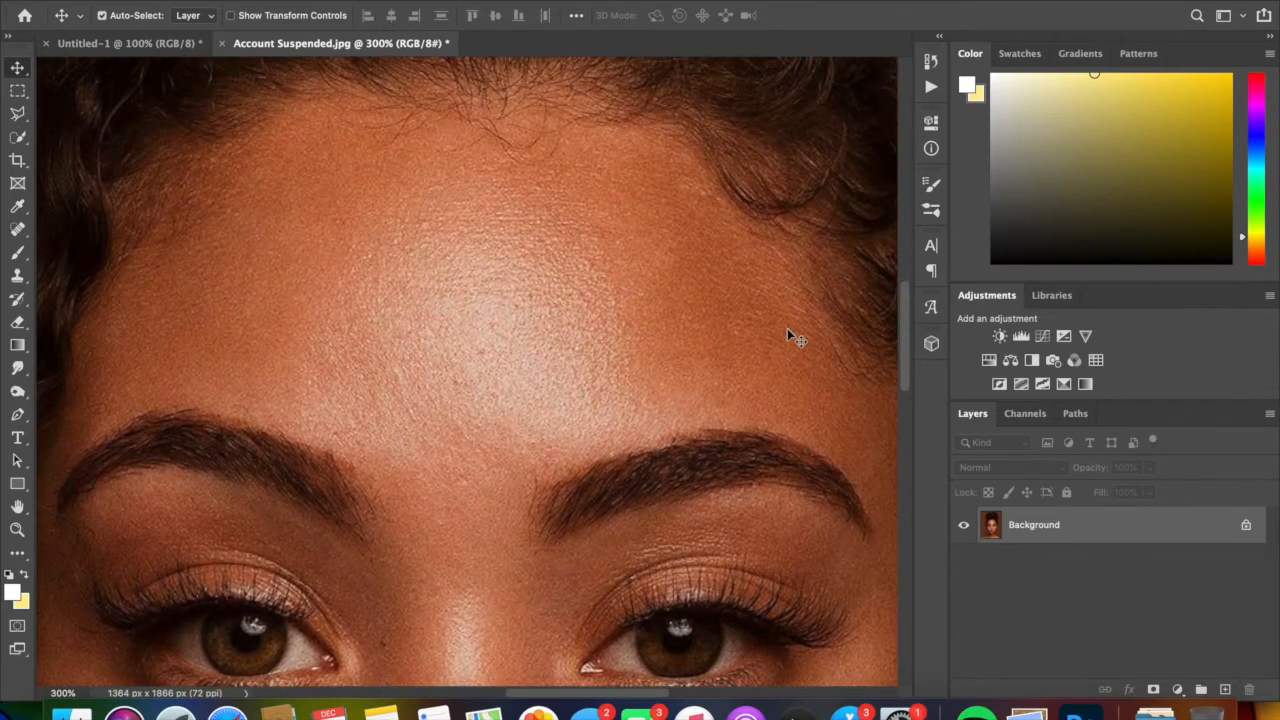
{"action": "scroll", "coordinate": [787, 328], "scroll_direction": "down", "scroll_amount": 9}
{"action": "scroll", "coordinate": [787, 328], "scroll_direction": "left", "scroll_amount": 6}
{"action": "scroll", "coordinate": [787, 328], "scroll_direction": "down", "scroll_amount": 10}
{"action": "scroll", "coordinate": [787, 328], "scroll_direction": "right", "scroll_amount": 3}
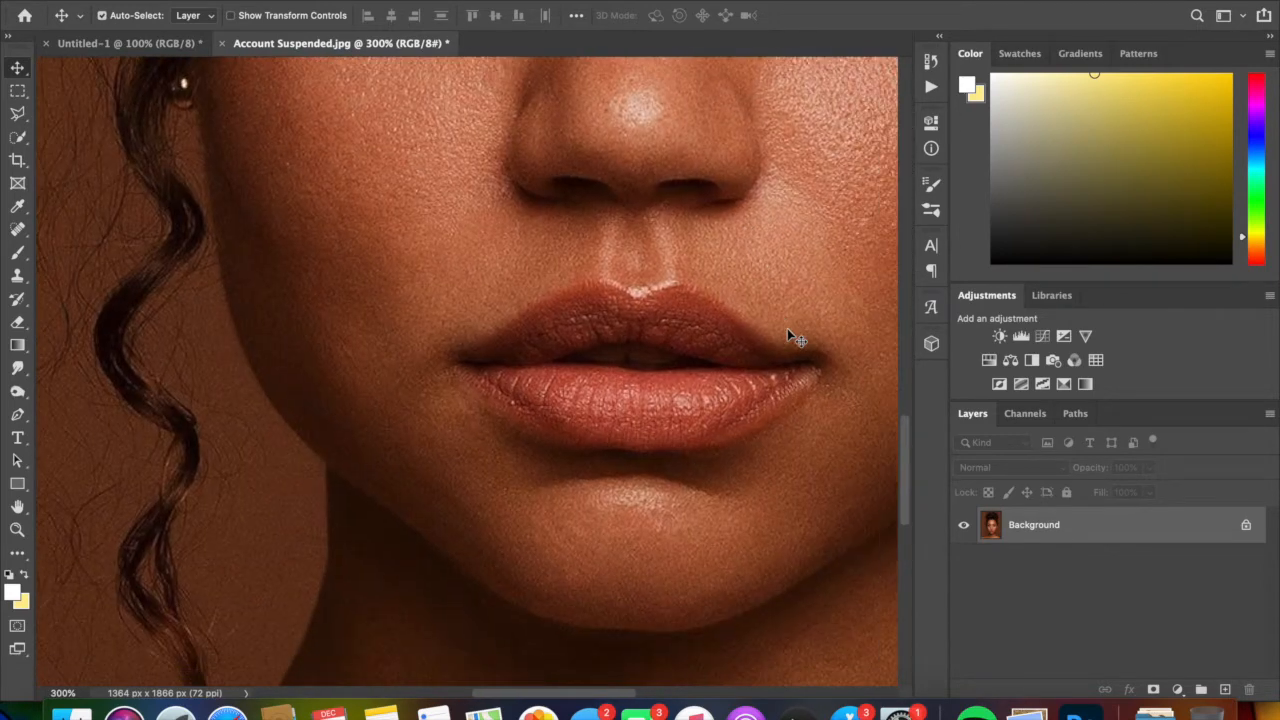
{"action": "scroll", "coordinate": [787, 328], "scroll_direction": "up", "scroll_amount": 10}
{"action": "scroll", "coordinate": [787, 328], "scroll_direction": "right", "scroll_amount": 12}
{"action": "scroll", "coordinate": [787, 328], "scroll_direction": "left", "scroll_amount": 8}
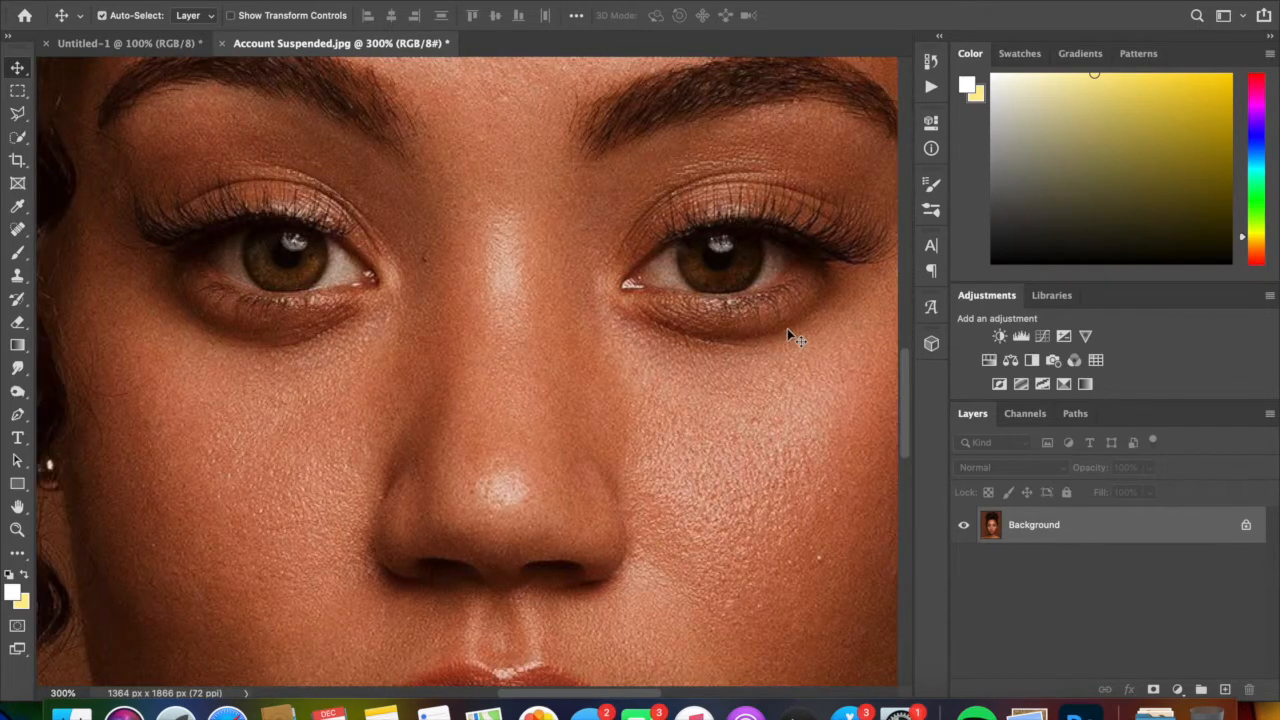
{"action": "scroll", "coordinate": [787, 329], "scroll_direction": "down", "scroll_amount": 20}
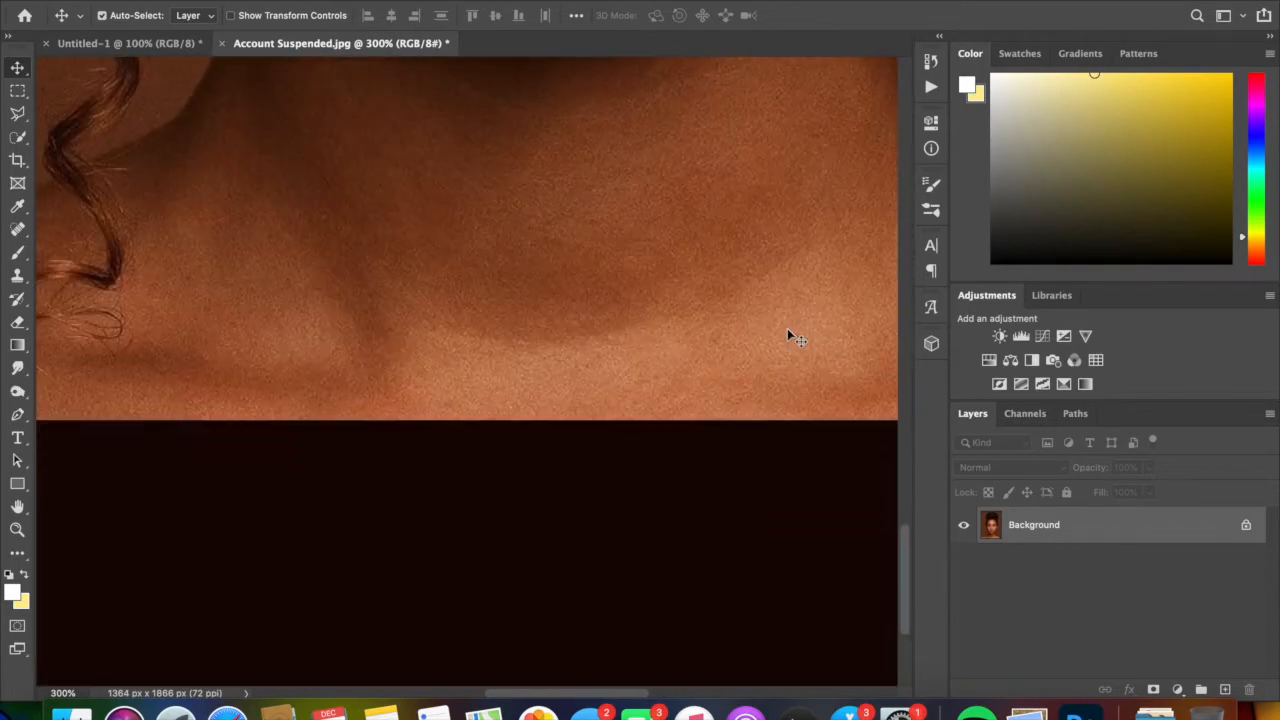
{"action": "scroll", "coordinate": [787, 330], "scroll_direction": "up", "scroll_amount": 20}
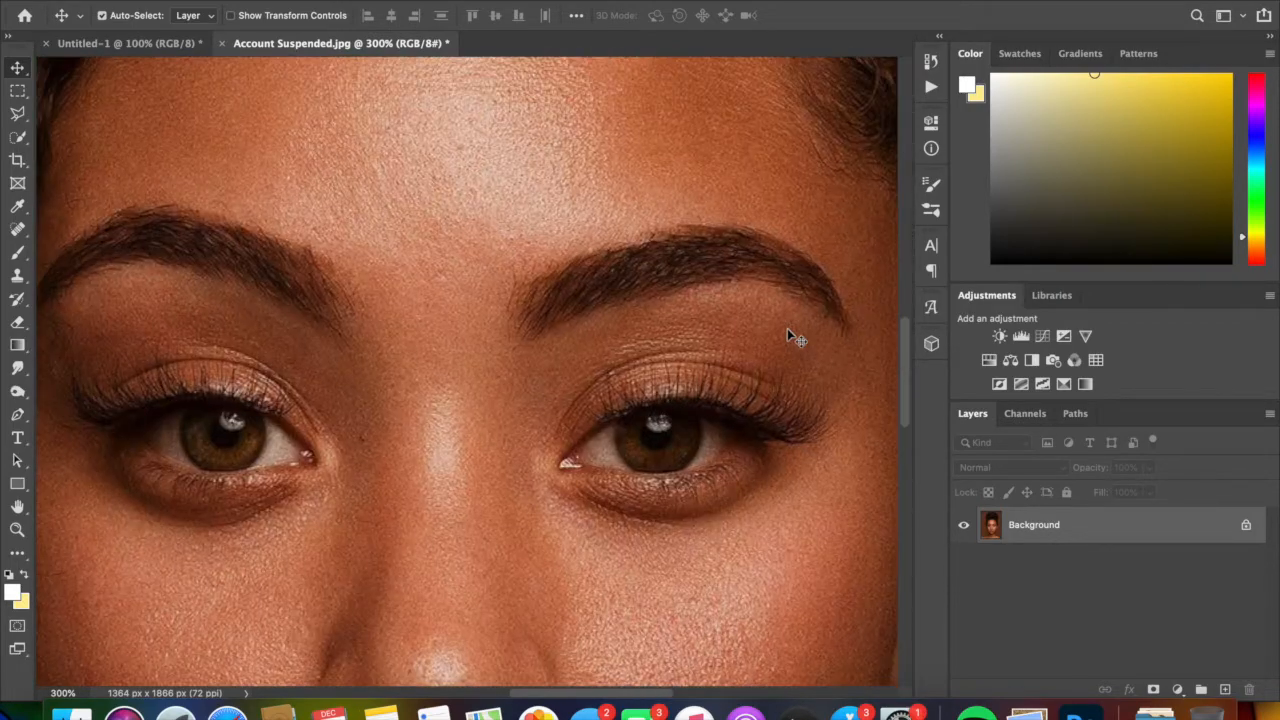
{"action": "scroll", "coordinate": [787, 330], "scroll_direction": "up", "scroll_amount": 4}
{"action": "scroll", "coordinate": [787, 330], "scroll_direction": "left", "scroll_amount": 8}
{"action": "scroll", "coordinate": [790, 336], "scroll_direction": "down", "scroll_amount": 5}
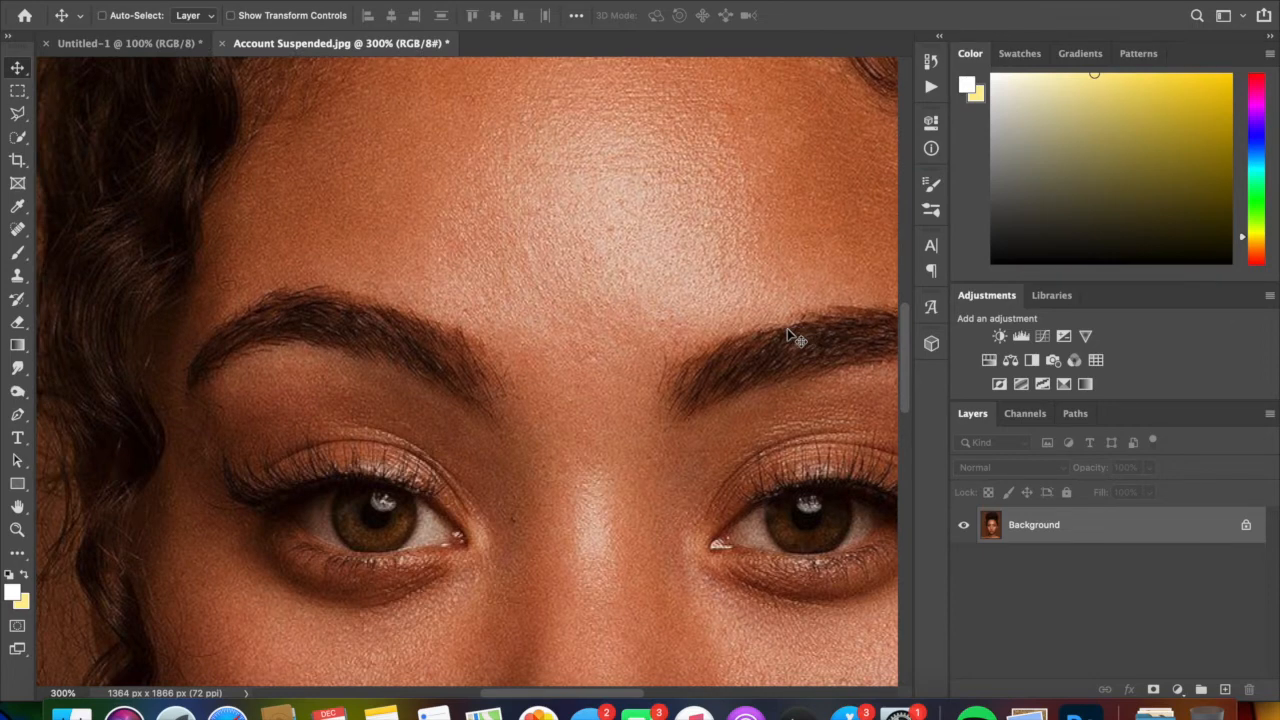
{"action": "scroll", "coordinate": [790, 336], "scroll_direction": "up", "scroll_amount": 5}
{"action": "scroll", "coordinate": [603, 393], "scroll_direction": "up", "scroll_amount": 5}
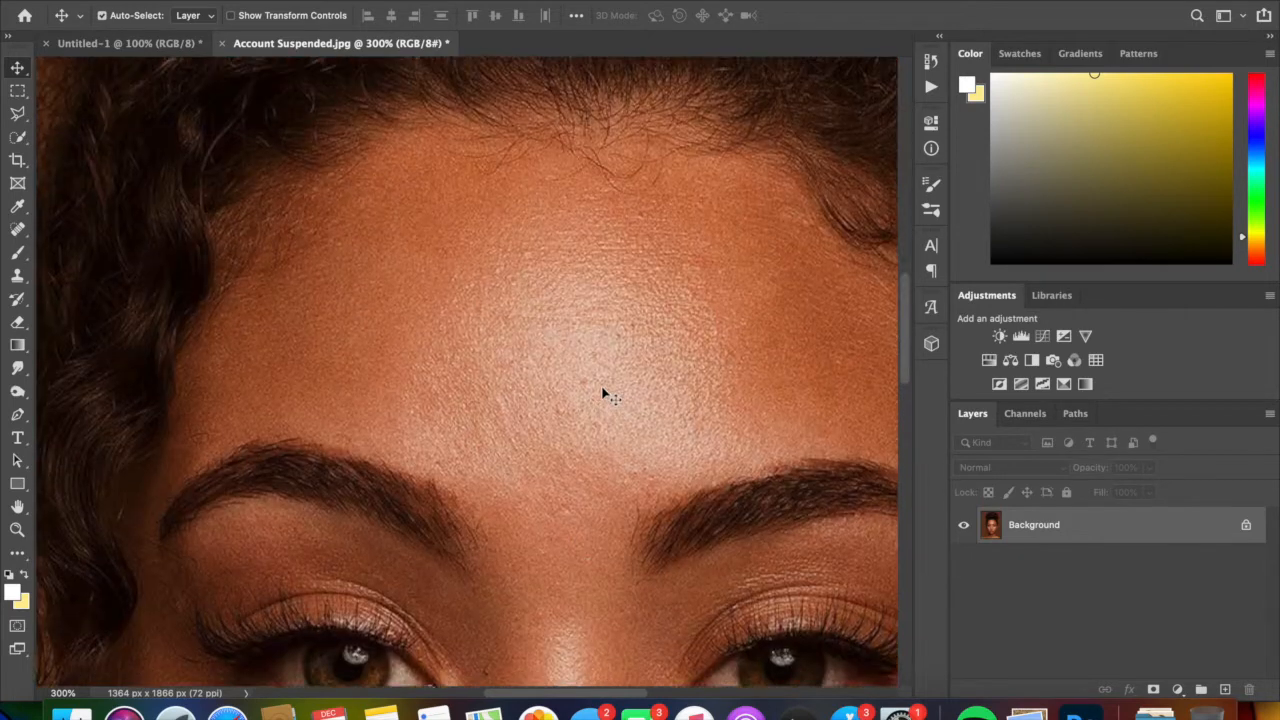
{"action": "scroll", "coordinate": [603, 393], "scroll_direction": "down", "scroll_amount": 5}
{"action": "scroll", "coordinate": [603, 393], "scroll_direction": "right", "scroll_amount": 3}
{"action": "scroll", "coordinate": [603, 393], "scroll_direction": "up", "scroll_amount": 2}
{"action": "scroll", "coordinate": [603, 393], "scroll_direction": "right", "scroll_amount": 2}
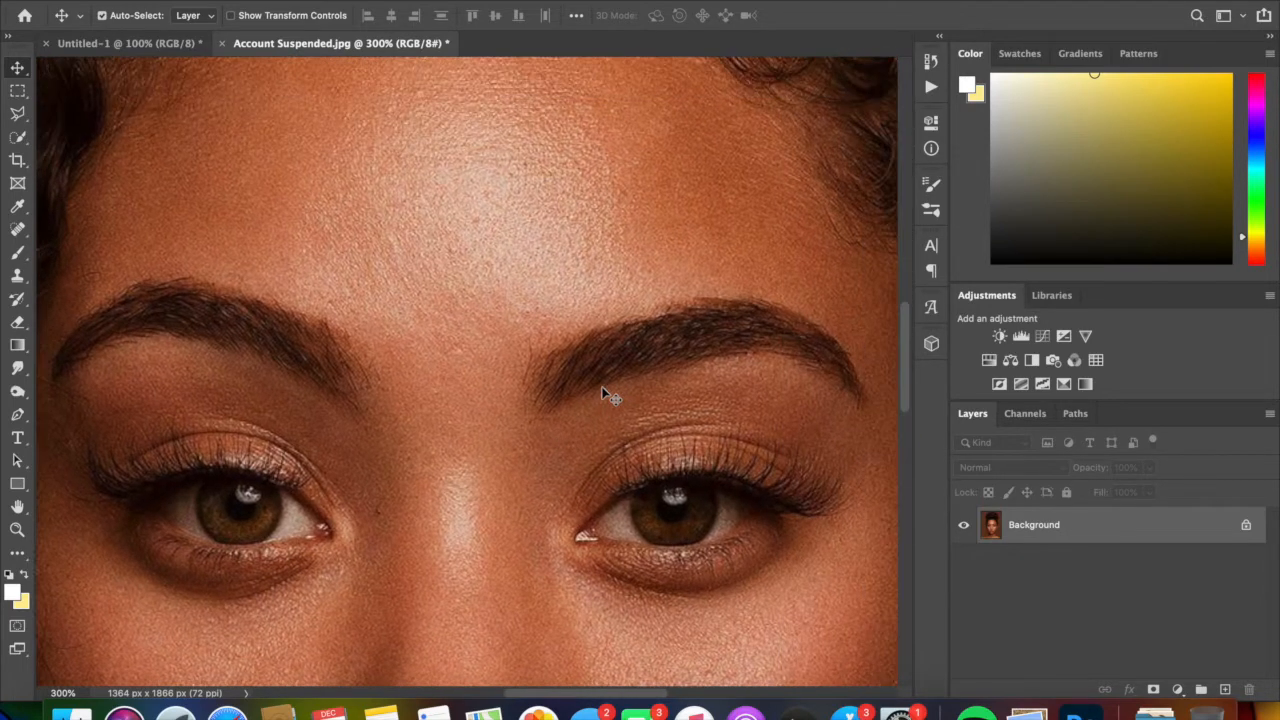
{"action": "scroll", "coordinate": [603, 393], "scroll_direction": "left", "scroll_amount": 2}
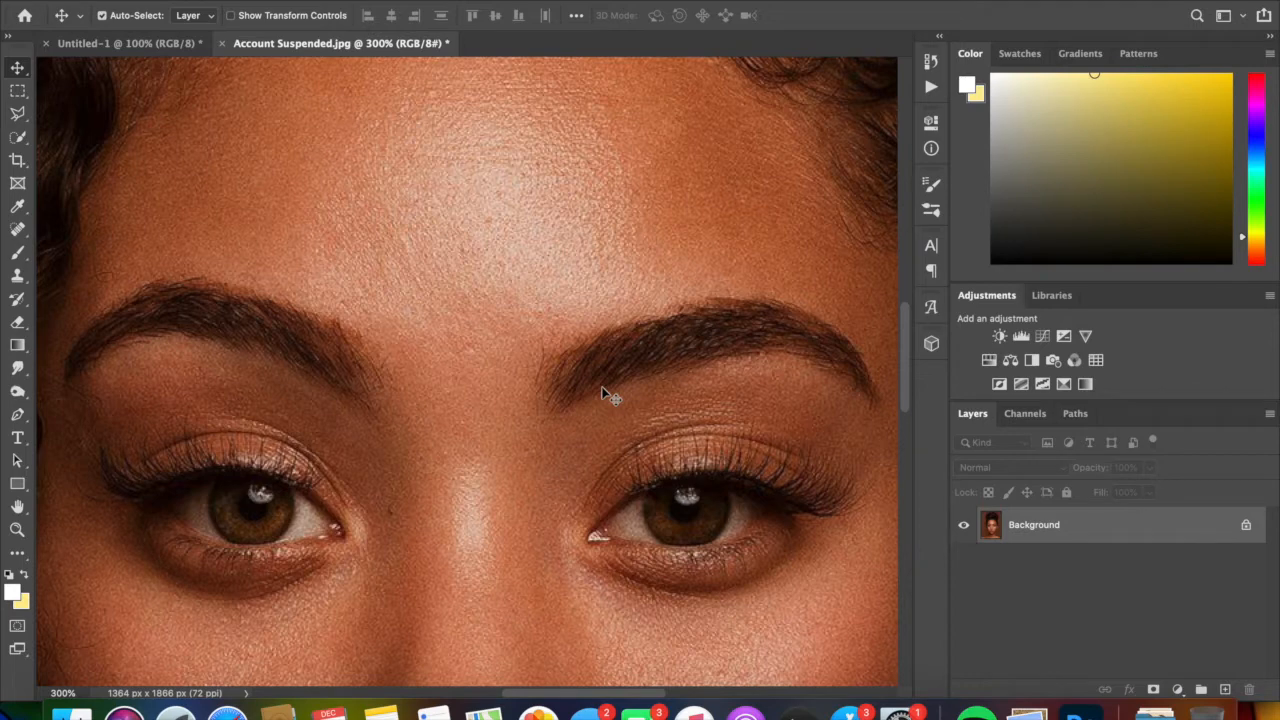
- Activate the Smudge tool and look over the skin areas of the face that need smoothing
{"action": "left_click", "coordinate": [15, 373]}
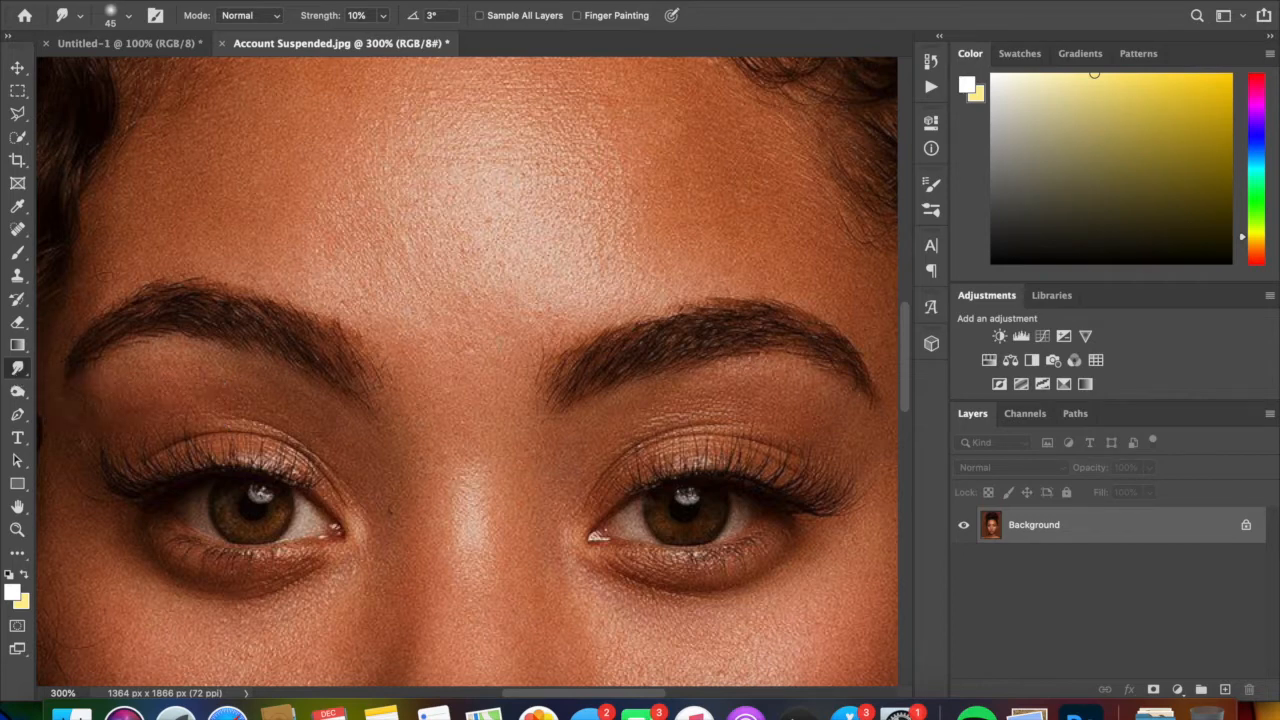
{"action": "scroll", "coordinate": [467, 372], "scroll_direction": "up", "scroll_amount": 5}
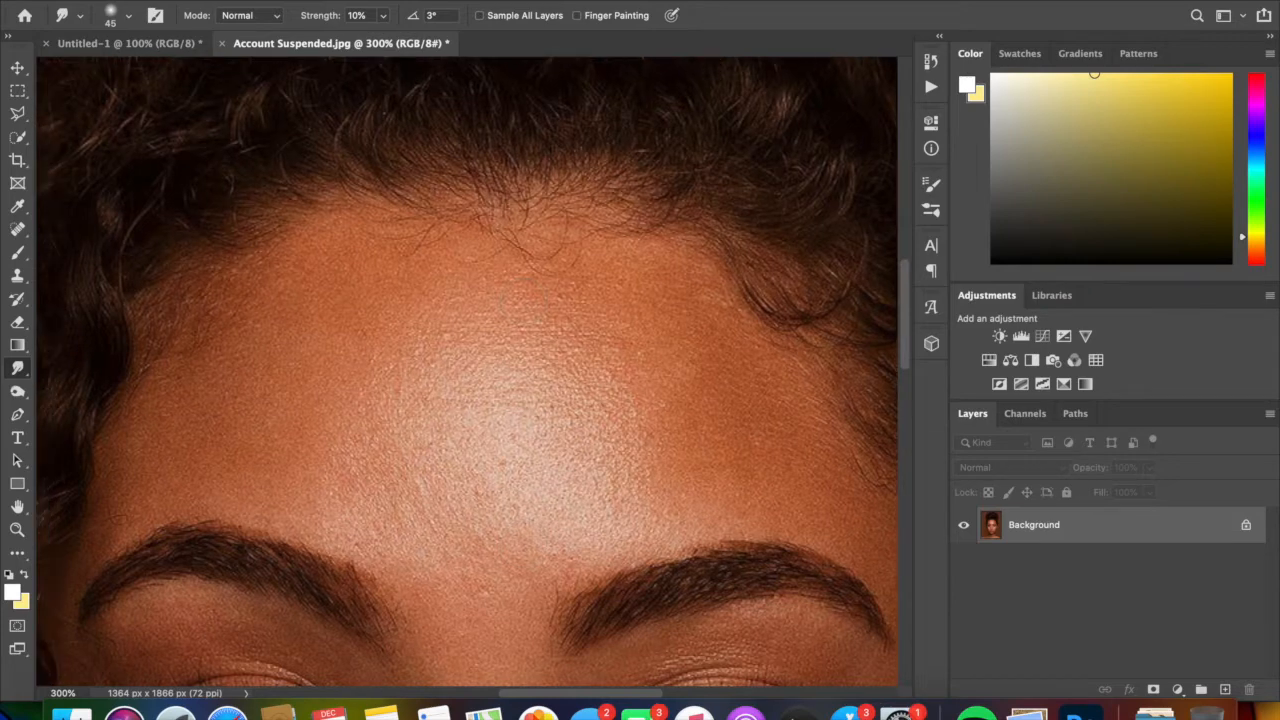
{"action": "scroll", "coordinate": [467, 372], "scroll_direction": "down", "scroll_amount": 6}
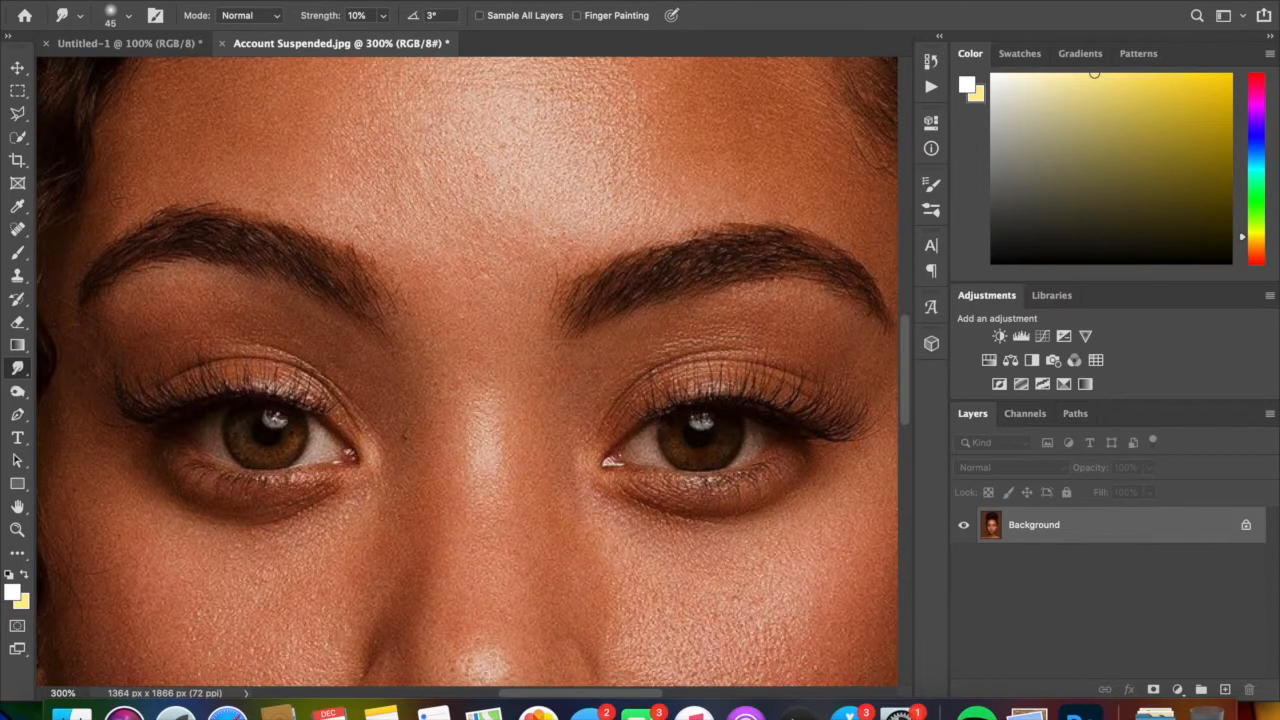
{"action": "scroll", "coordinate": [467, 372], "scroll_direction": "down", "scroll_amount": 10}
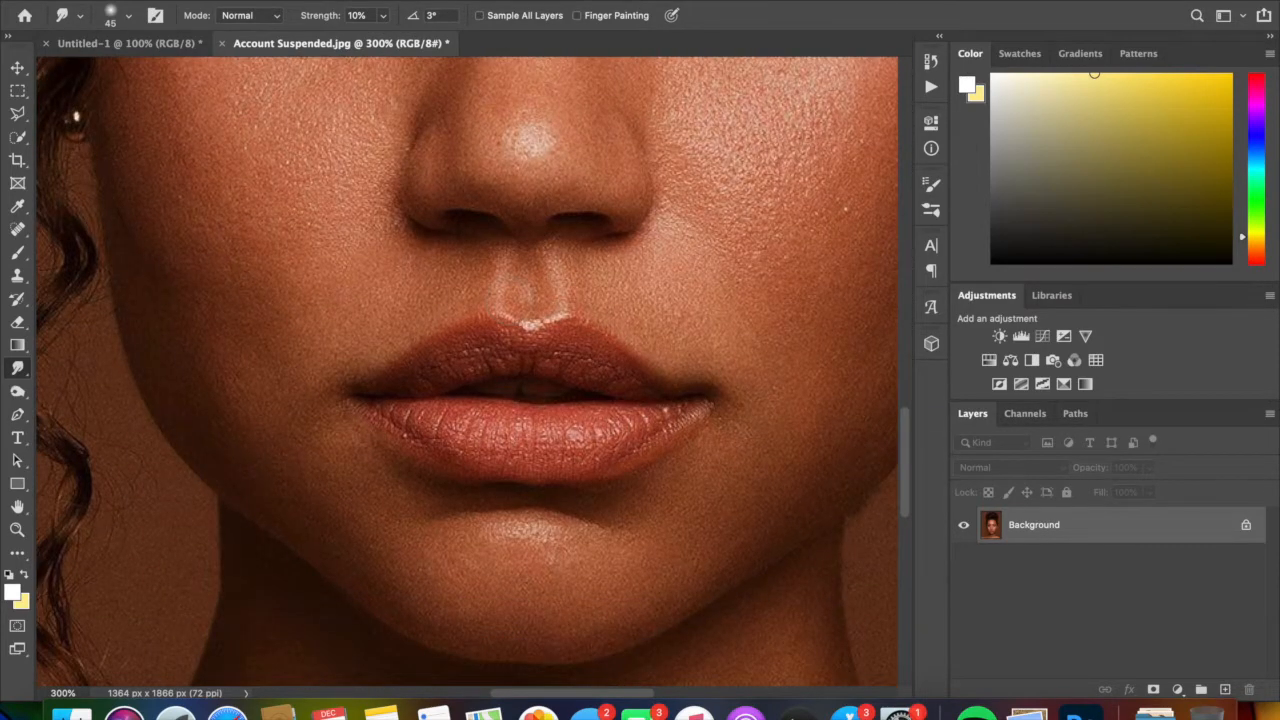
{"action": "scroll", "coordinate": [467, 372], "scroll_direction": "right", "scroll_amount": 1}
{"action": "scroll", "coordinate": [467, 372], "scroll_direction": "up", "scroll_amount": 6}
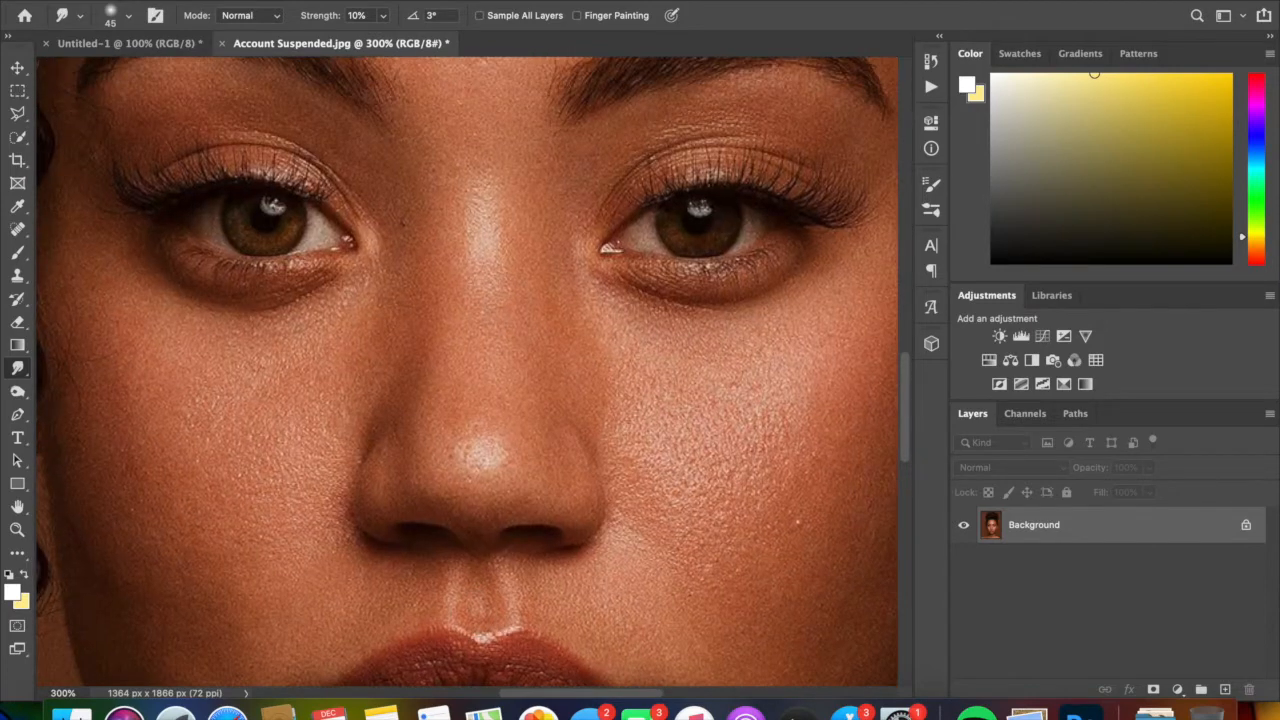
{"action": "scroll", "coordinate": [467, 372], "scroll_direction": "up", "scroll_amount": 4}
{"action": "scroll", "coordinate": [467, 372], "scroll_direction": "down", "scroll_amount": 6}
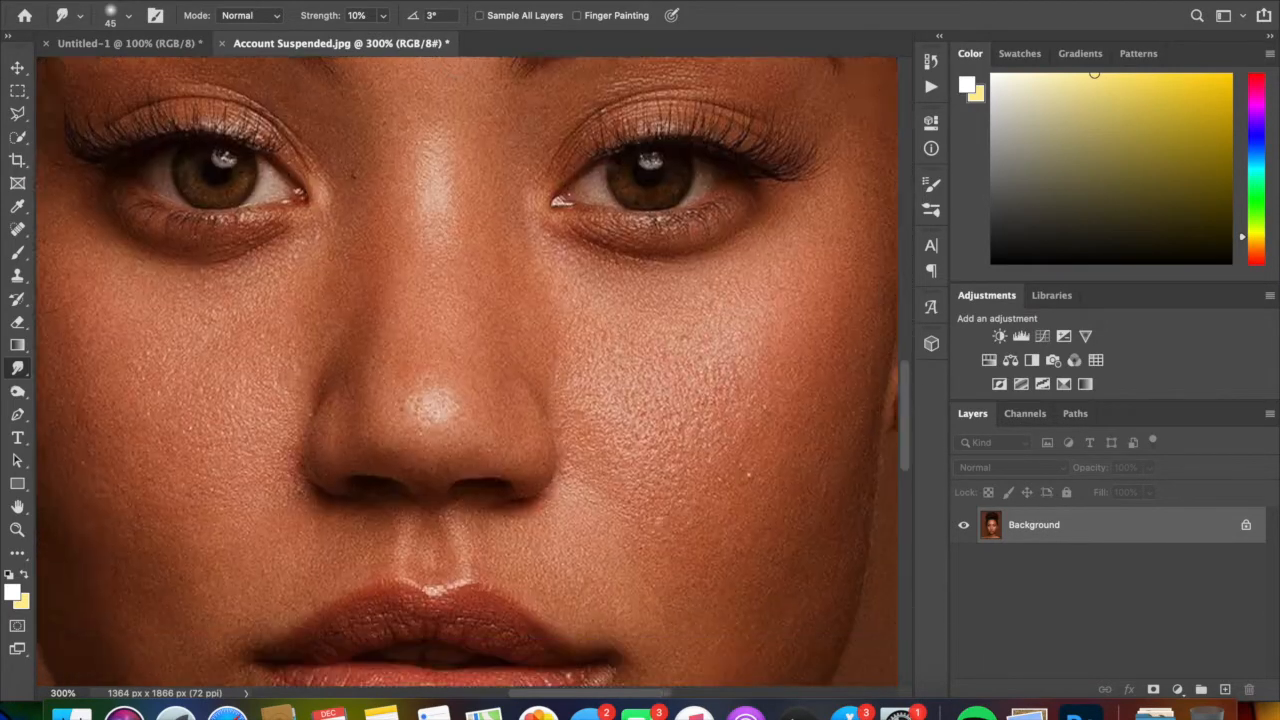
{"action": "scroll", "coordinate": [467, 372], "scroll_direction": "up", "scroll_amount": 4}
{"action": "scroll", "coordinate": [510, 300], "scroll_direction": "left", "scroll_amount": 6}
{"action": "scroll", "coordinate": [510, 300], "scroll_direction": "right", "scroll_amount": 1}
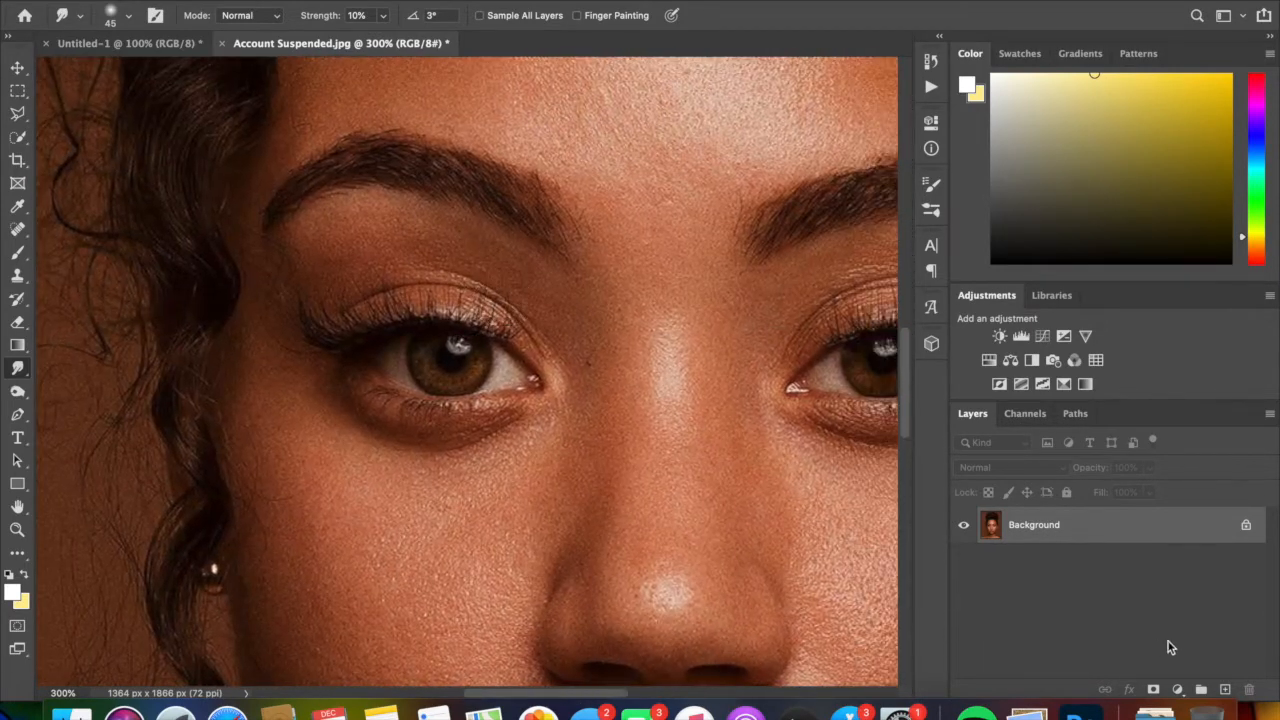
- Duplicate the Background layer, keeping the default copy name
{"action": "right_click", "coordinate": [1108, 528]}
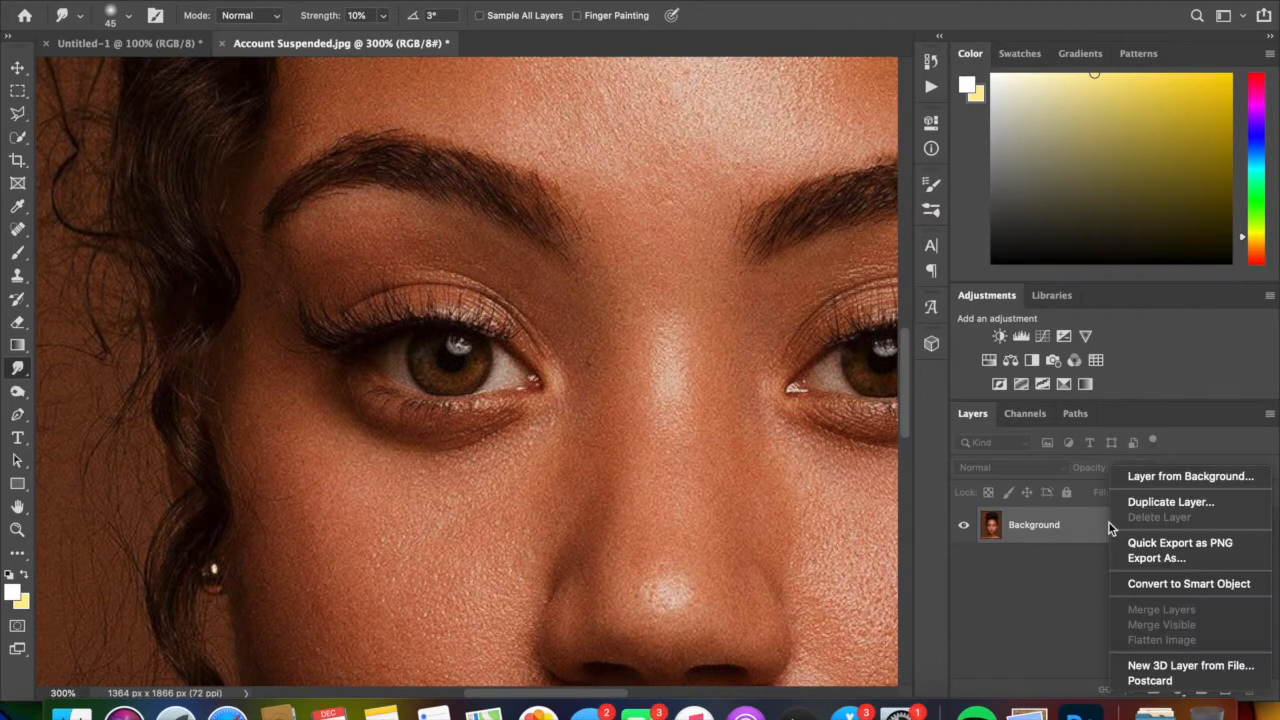
{"action": "left_click", "coordinate": [1208, 504]}
{"action": "left_click", "coordinate": [805, 276]}
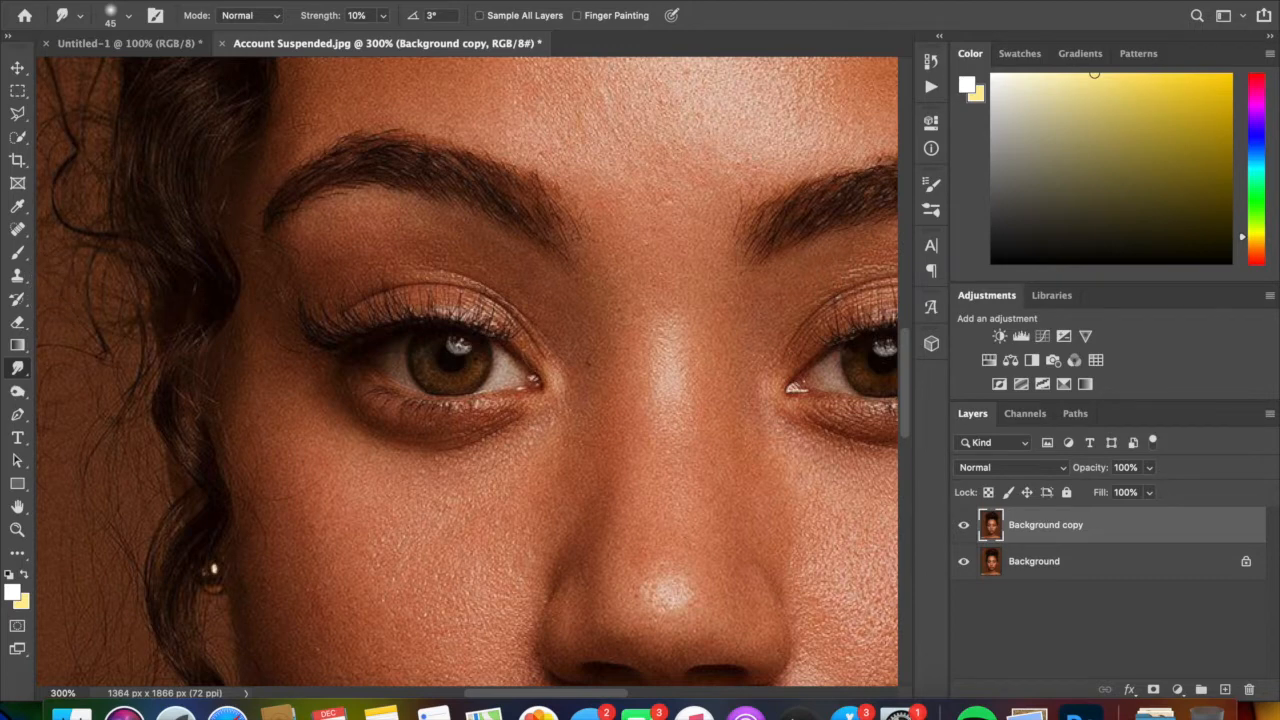
- Set the Smudge tool's strength to 6% and its brush size to 80 px for the forehead
{"action": "scroll", "coordinate": [545, 350], "scroll_direction": "right", "scroll_amount": 3}
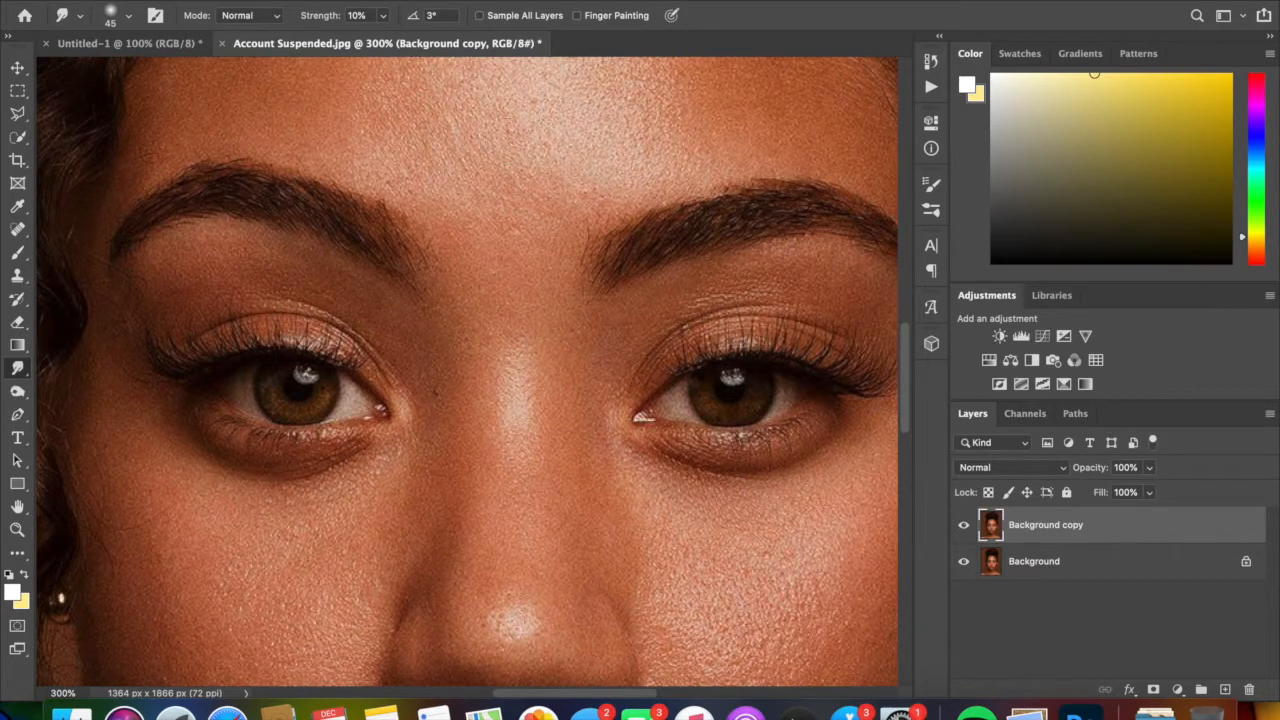
{"action": "scroll", "coordinate": [467, 372], "scroll_direction": "up", "scroll_amount": 5}
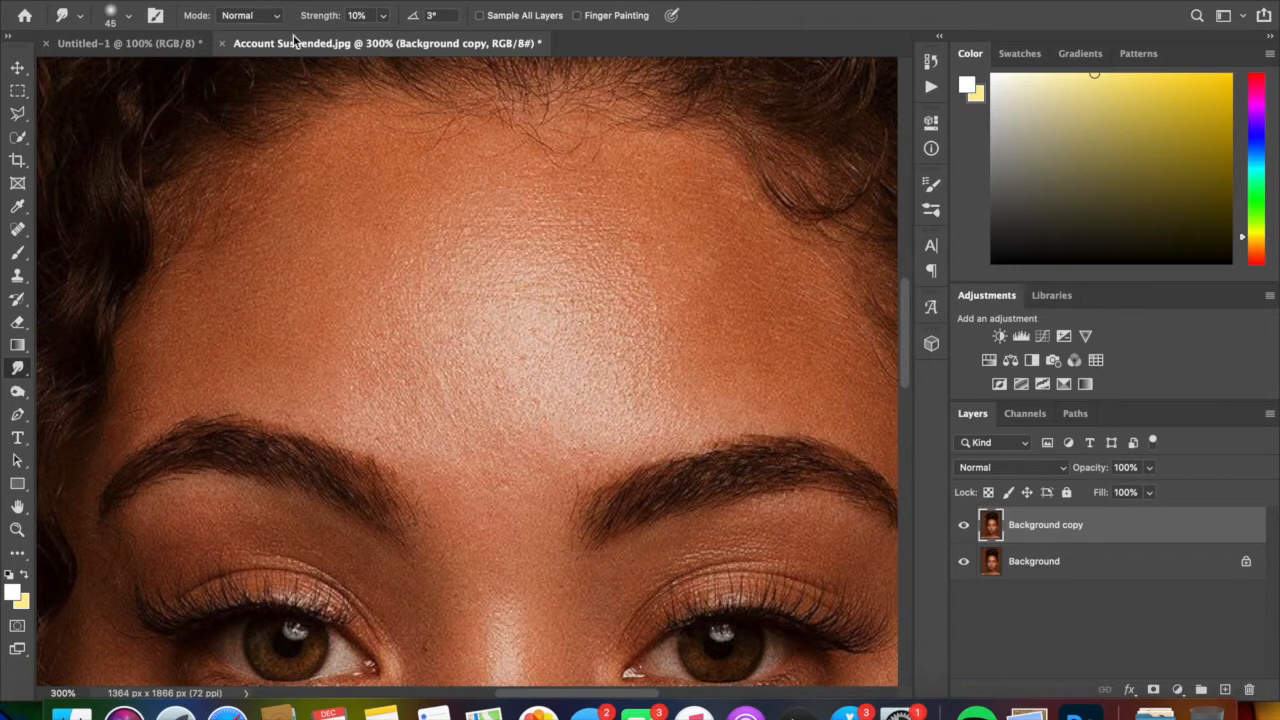
{"action": "left_click", "coordinate": [384, 16]}
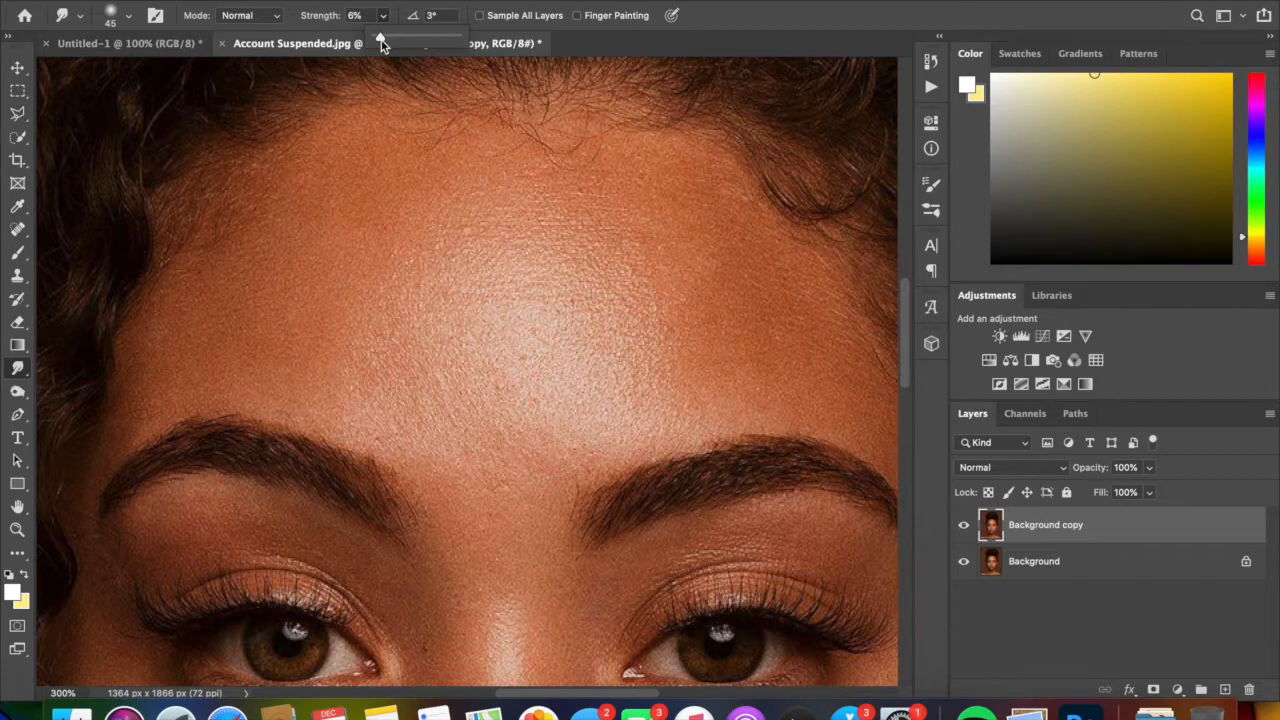
{"action": "left_click", "coordinate": [803, 20]}
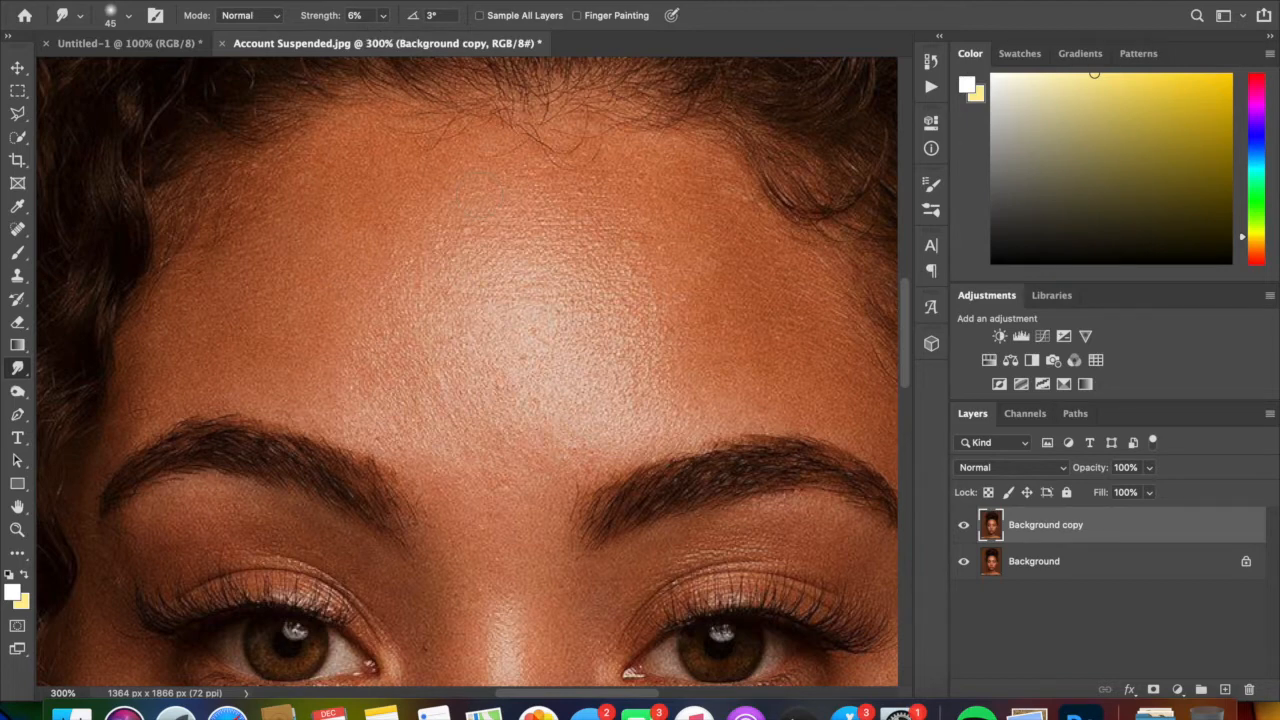
{"action": "key", "text": "bracketright"}
{"action": "key", "text": "bracketright"}
{"action": "key", "text": "bracketright"}
{"action": "key", "text": "bracketright"}
{"action": "key", "text": "bracketleft"}
{"action": "key", "text": "bracketleft"}
- Try to smooth the whole forehead with broad smudge strokes at 6% strength on the duplicate layer
{"action": "left_click_drag", "start_coordinate": [424, 285], "coordinate": [474, 278]}
{"action": "mouse_move", "coordinate": [400, 340]}
{"action": "left_mouse_down"}
{"action": "mouse_move", "coordinate": [360, 359]}
{"action": "mouse_move", "coordinate": [430, 329]}
{"action": "mouse_move", "coordinate": [390, 404]}
{"action": "mouse_move", "coordinate": [500, 339]}
{"action": "mouse_move", "coordinate": [540, 344]}
{"action": "mouse_move", "coordinate": [515, 319]}
{"action": "mouse_move", "coordinate": [560, 292]}
{"action": "left_mouse_up"}
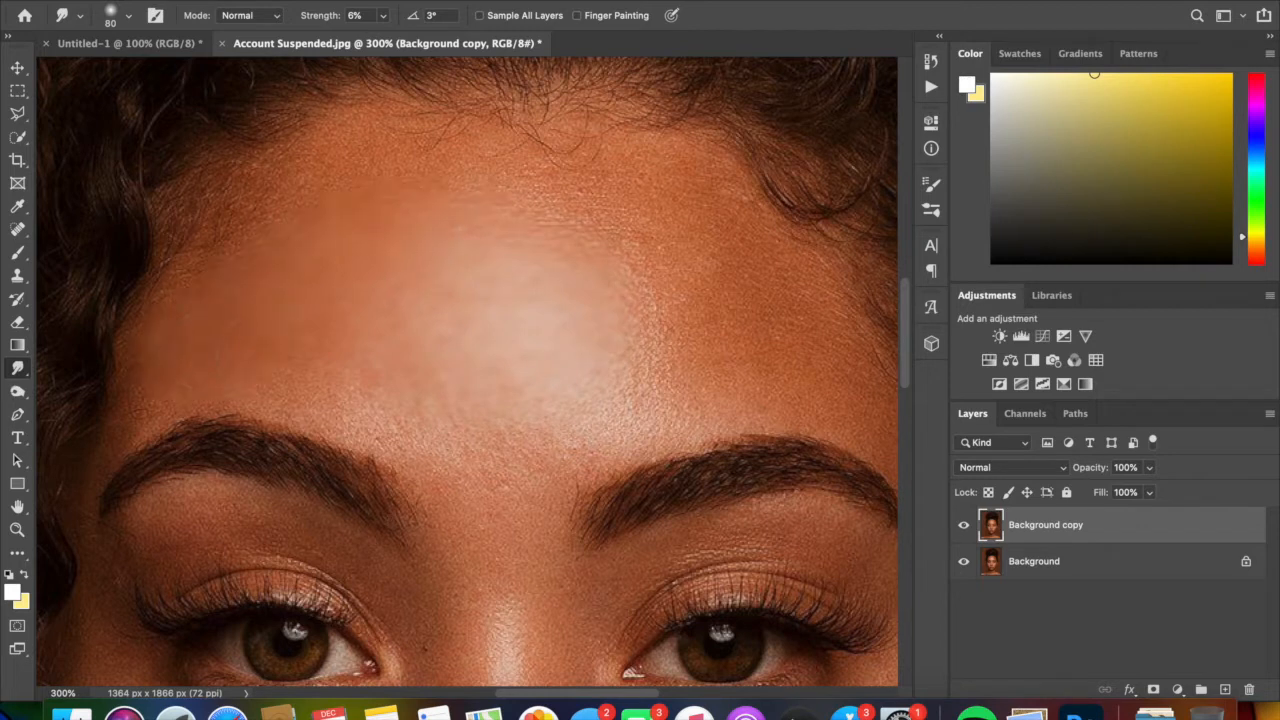
{"action": "left_click_drag", "start_coordinate": [318, 382], "coordinate": [482, 450]}
{"action": "mouse_move", "coordinate": [566, 452]}
{"action": "left_mouse_down"}
{"action": "mouse_move", "coordinate": [618, 430]}
{"action": "mouse_move", "coordinate": [647, 359]}
{"action": "left_mouse_up"}
{"action": "left_click_drag", "start_coordinate": [652, 290], "coordinate": [803, 386]}
{"action": "left_click_drag", "start_coordinate": [745, 176], "coordinate": [635, 190]}
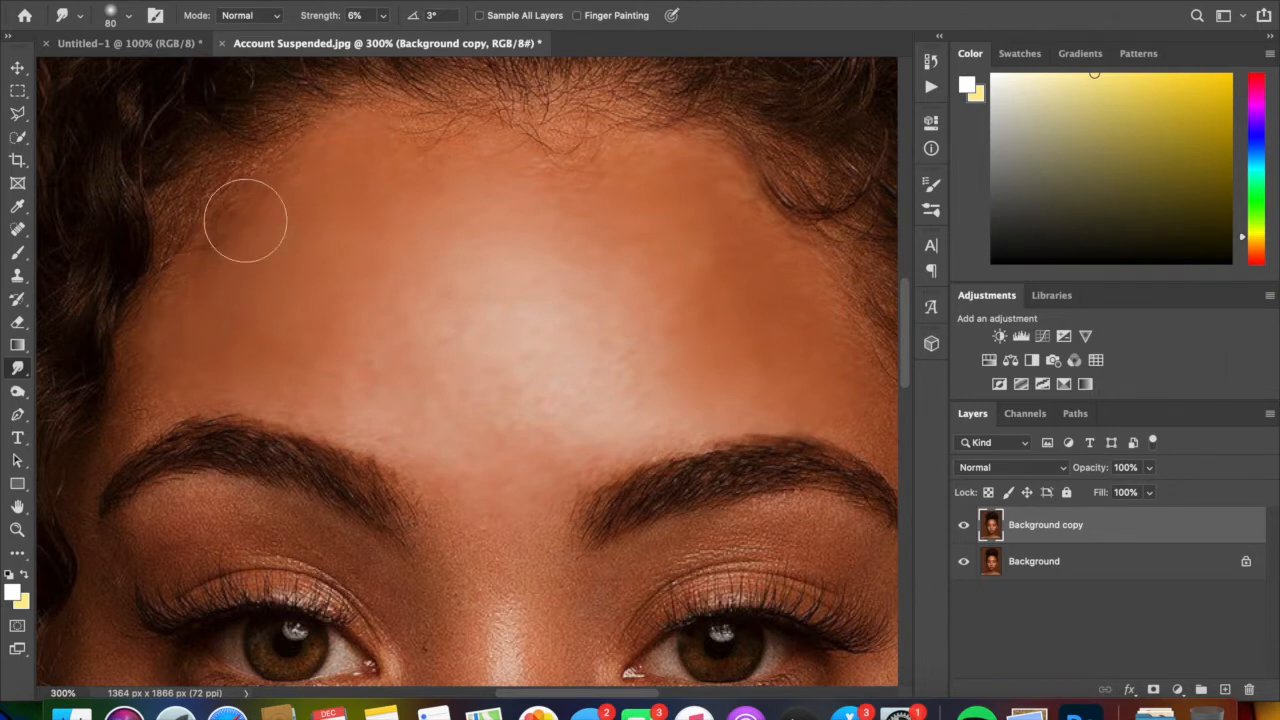
{"action": "key", "text": "super+z"}
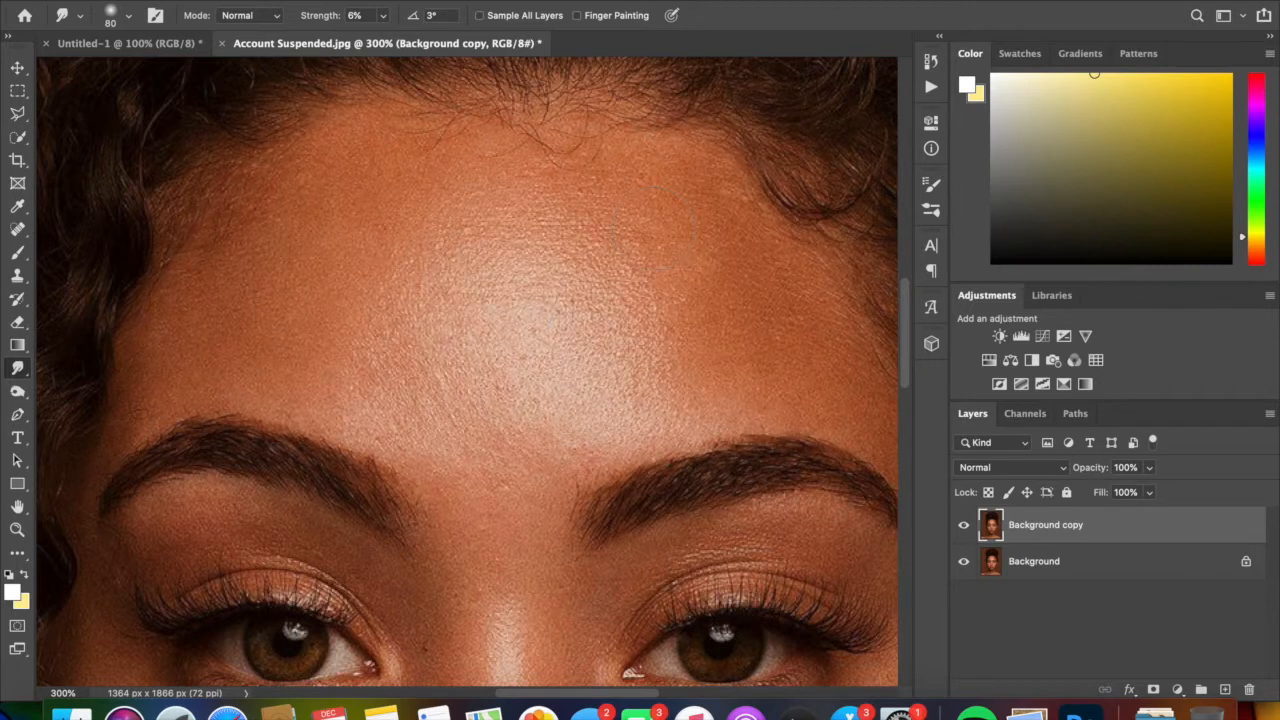
- Lower the Smudge strength to 4% and smooth the forehead skin from the hairline down to the eyebrows
{"action": "left_click", "coordinate": [383, 15]}
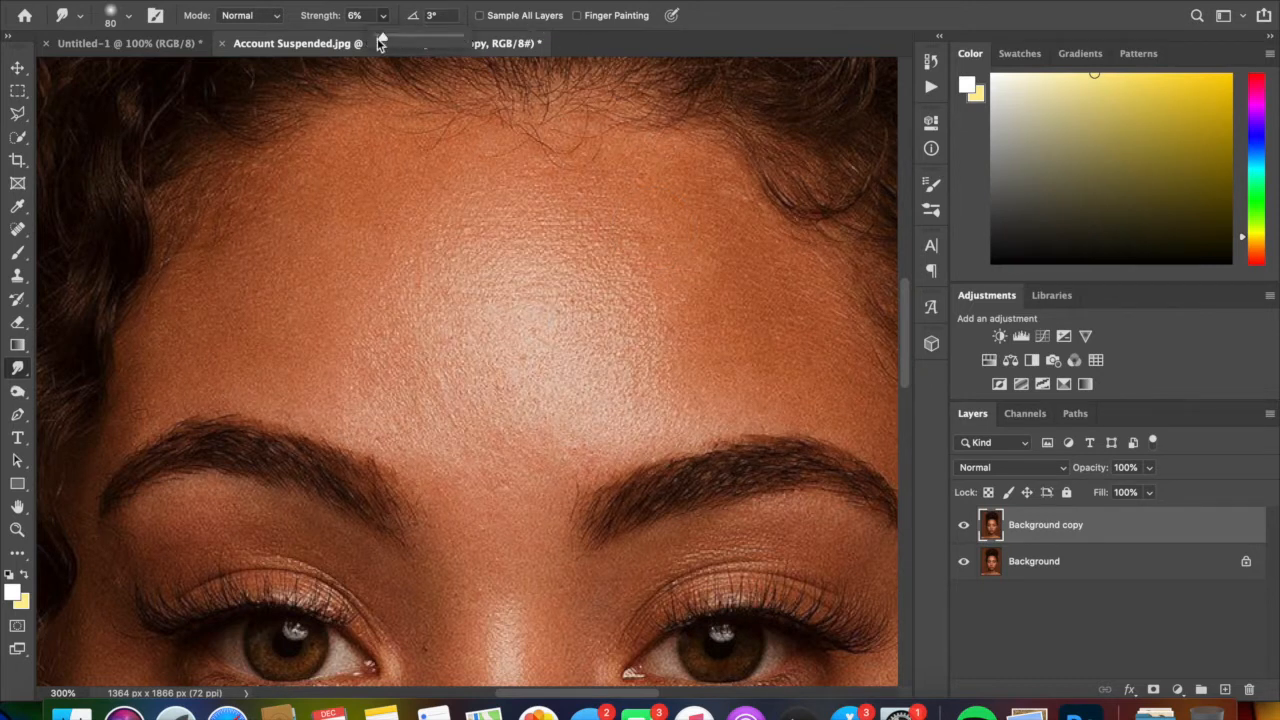
{"action": "left_click_drag", "start_coordinate": [378, 40], "coordinate": [380, 40]}
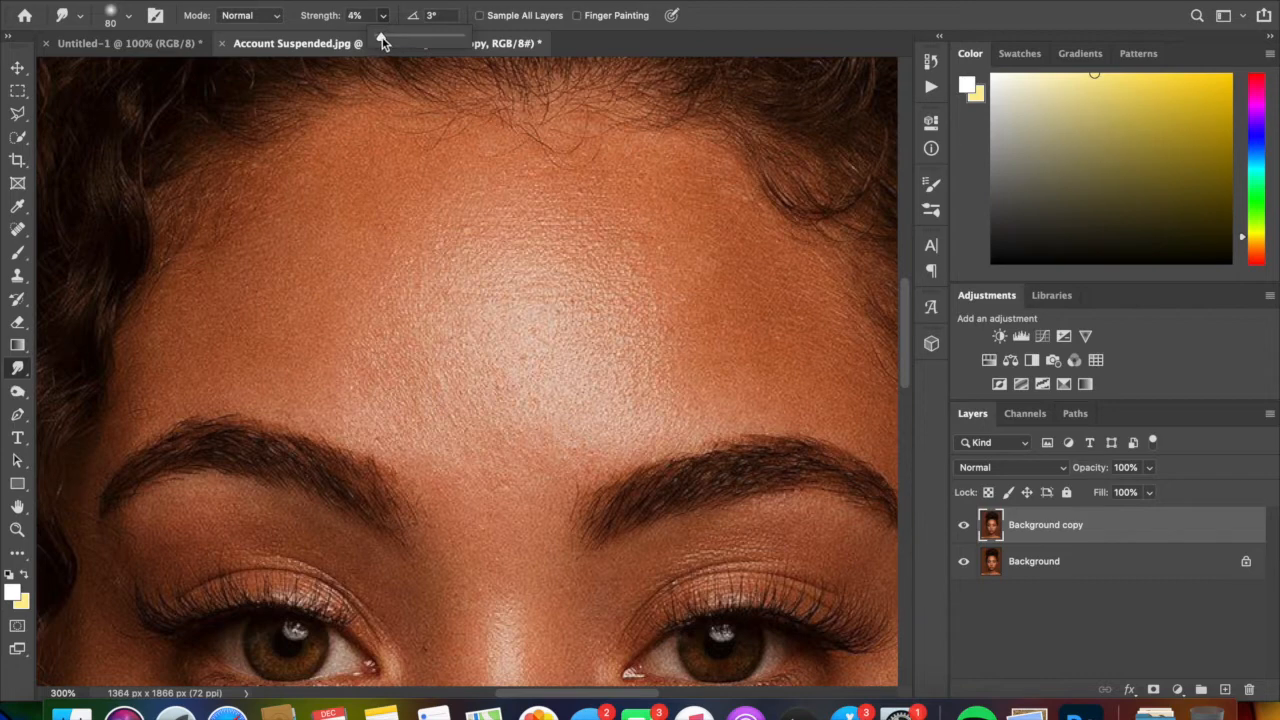
{"action": "left_click", "coordinate": [783, 25]}
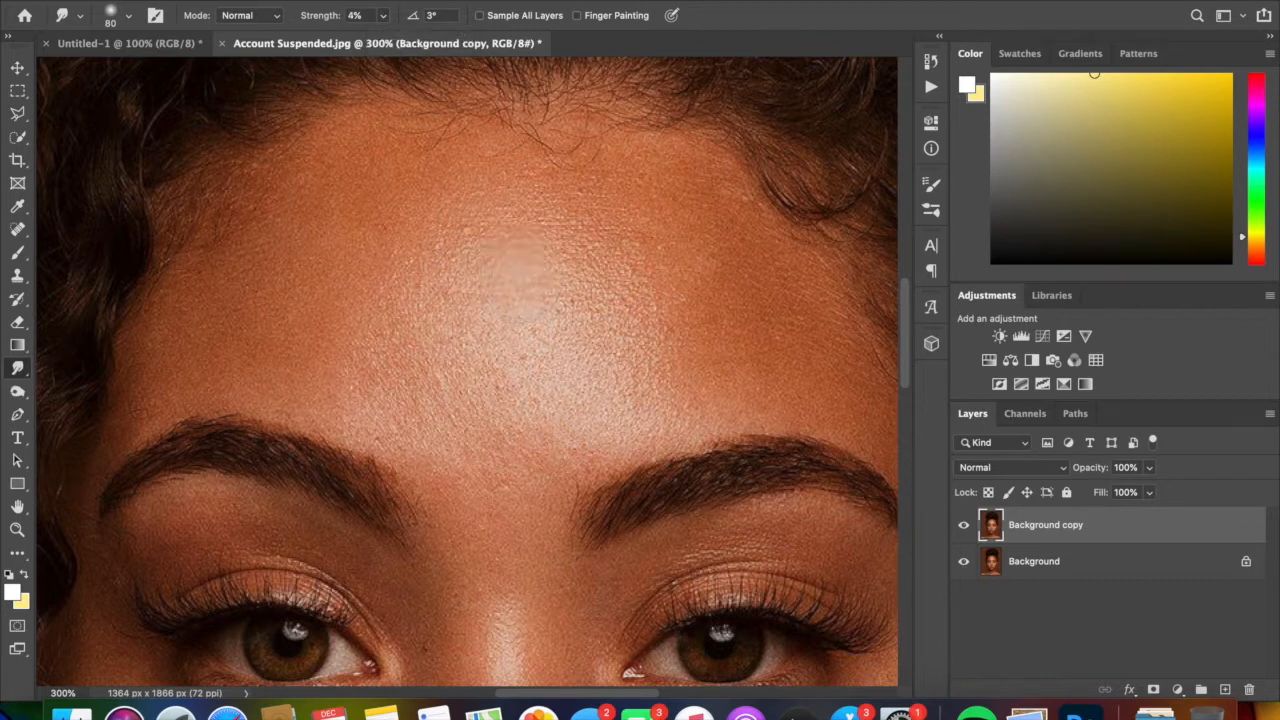
{"action": "left_click_drag", "start_coordinate": [512, 268], "coordinate": [489, 250]}
{"action": "left_click_drag", "start_coordinate": [556, 208], "coordinate": [638, 202]}
{"action": "left_click_drag", "start_coordinate": [779, 316], "coordinate": [609, 362]}
{"action": "mouse_move", "coordinate": [545, 298]}
{"action": "left_mouse_down"}
{"action": "mouse_move", "coordinate": [470, 340]}
{"action": "mouse_move", "coordinate": [525, 365]}
{"action": "left_mouse_up"}
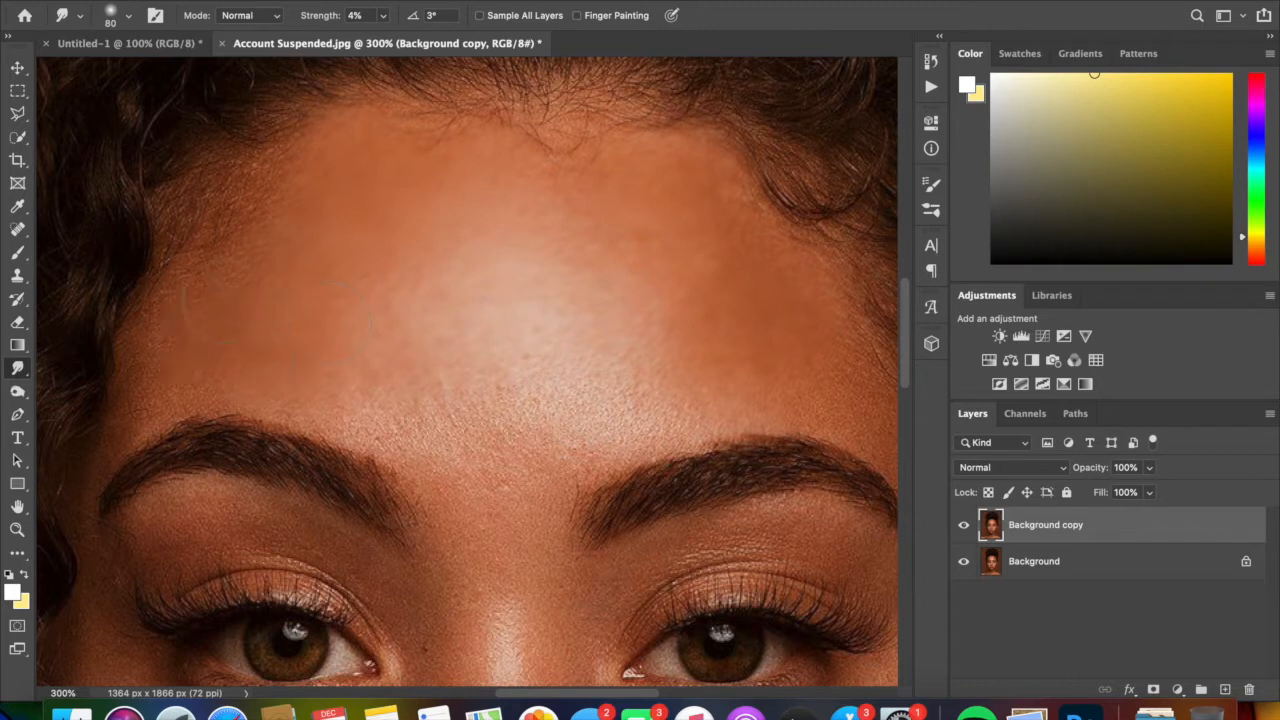
{"action": "mouse_move", "coordinate": [277, 314]}
{"action": "left_mouse_down"}
{"action": "mouse_move", "coordinate": [192, 355]}
{"action": "mouse_move", "coordinate": [274, 345]}
{"action": "left_mouse_up"}
{"action": "mouse_move", "coordinate": [437, 412]}
{"action": "left_mouse_down"}
{"action": "mouse_move", "coordinate": [467, 418]}
{"action": "mouse_move", "coordinate": [562, 363]}
{"action": "mouse_move", "coordinate": [602, 378]}
{"action": "left_mouse_up"}
- Compare the smoothed forehead with the original by toggling the visibility of the Background copy layer
{"action": "key", "text": "super+minus"}
{"action": "key", "text": "super+minus"}
{"action": "key", "text": "super+minus"}
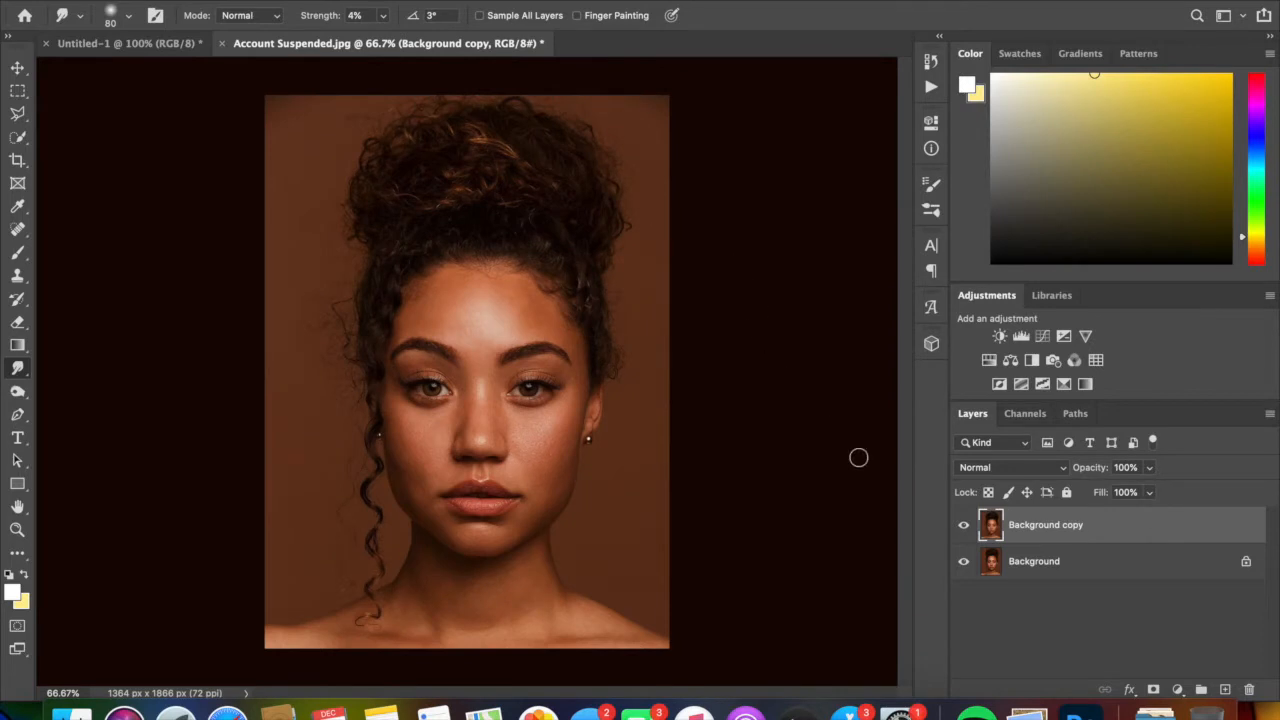
{"action": "key", "text": "super+plus"}
{"action": "left_click", "coordinate": [963, 525]}
{"action": "left_click", "coordinate": [963, 527]}
{"action": "left_click", "coordinate": [963, 527]}
{"action": "left_click", "coordinate": [963, 527]}
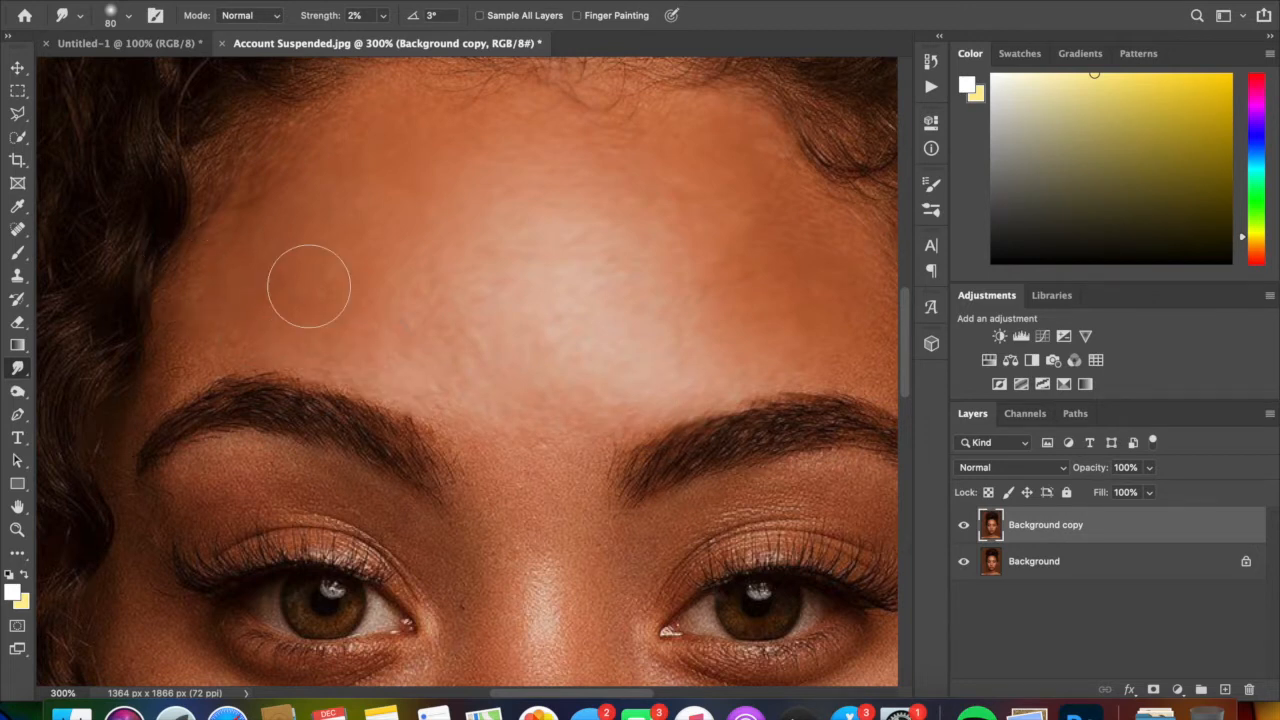
- Reduce the smudge brush to 60 px and smooth the temple skin between the eyebrow, outer eye corner and hairline at 2% strength
{"action": "scroll", "coordinate": [309, 286], "scroll_direction": "right", "scroll_amount": 5}
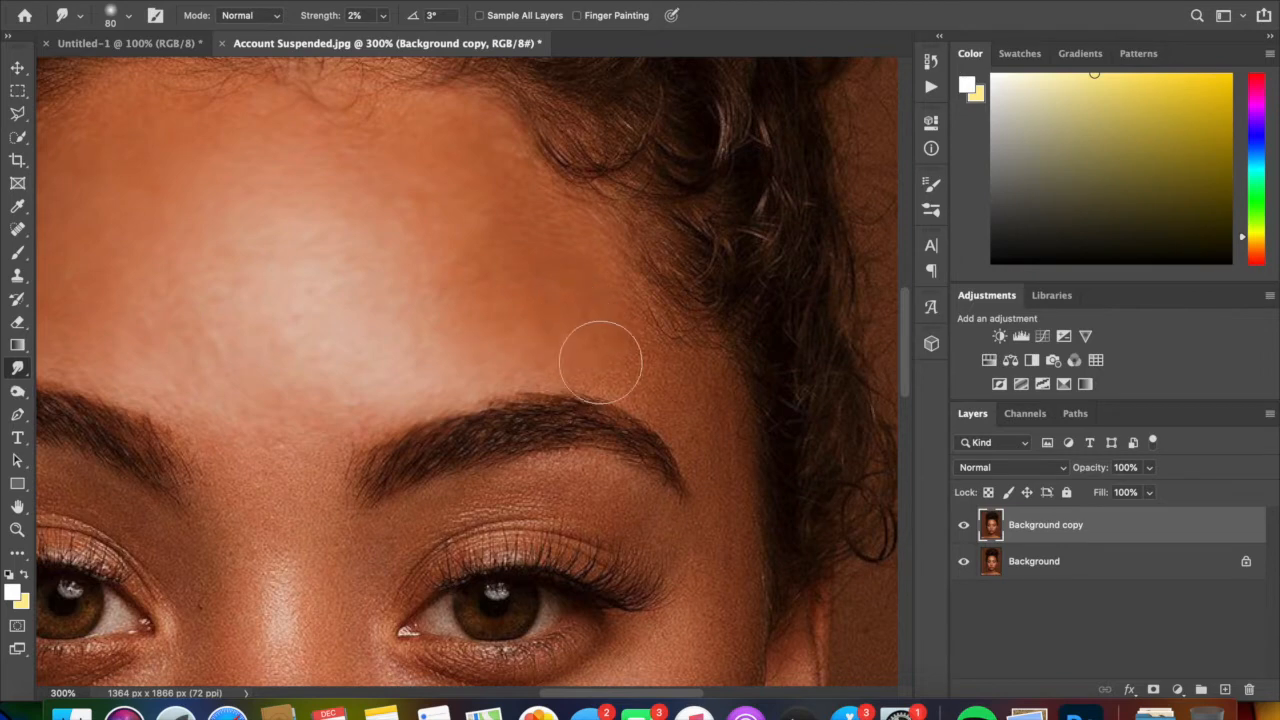
{"action": "key", "text": "bracketleft"}
{"action": "key", "text": "bracketleft"}
{"action": "key", "text": "super+plus"}
{"action": "scroll", "coordinate": [638, 382], "scroll_direction": "right", "scroll_amount": 4}
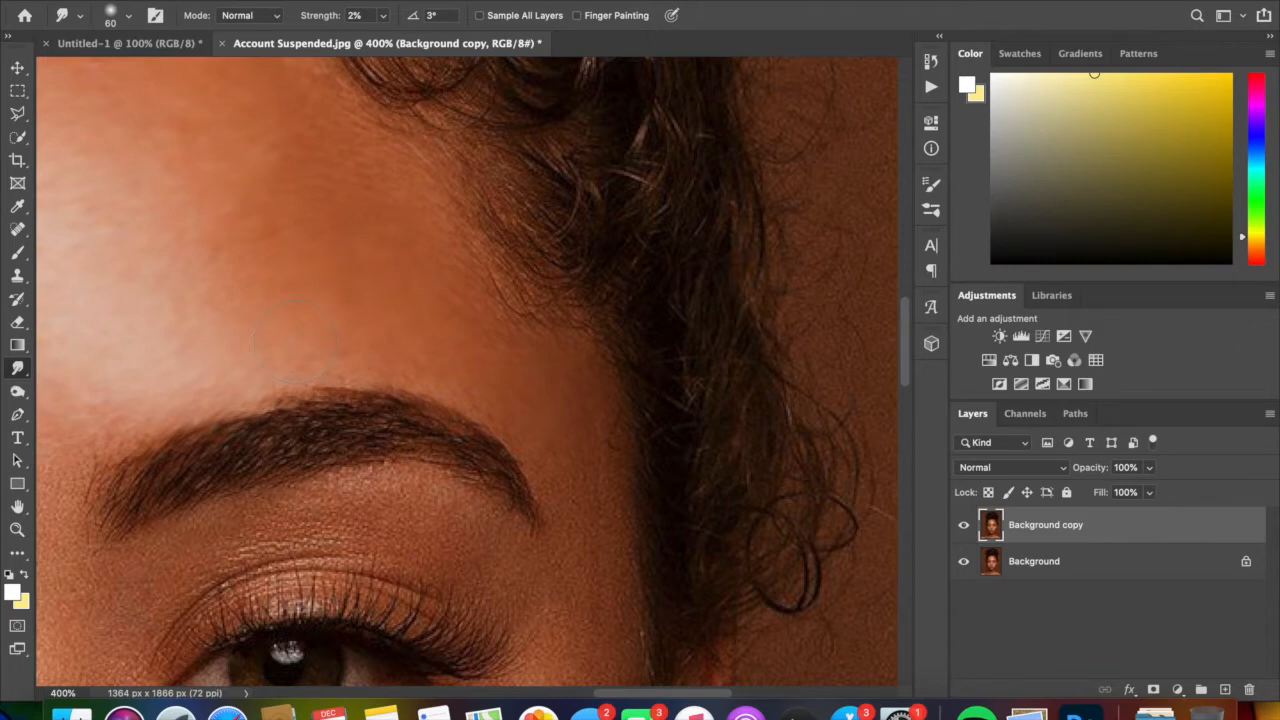
{"action": "scroll", "coordinate": [295, 342], "scroll_direction": "down", "scroll_amount": 3}
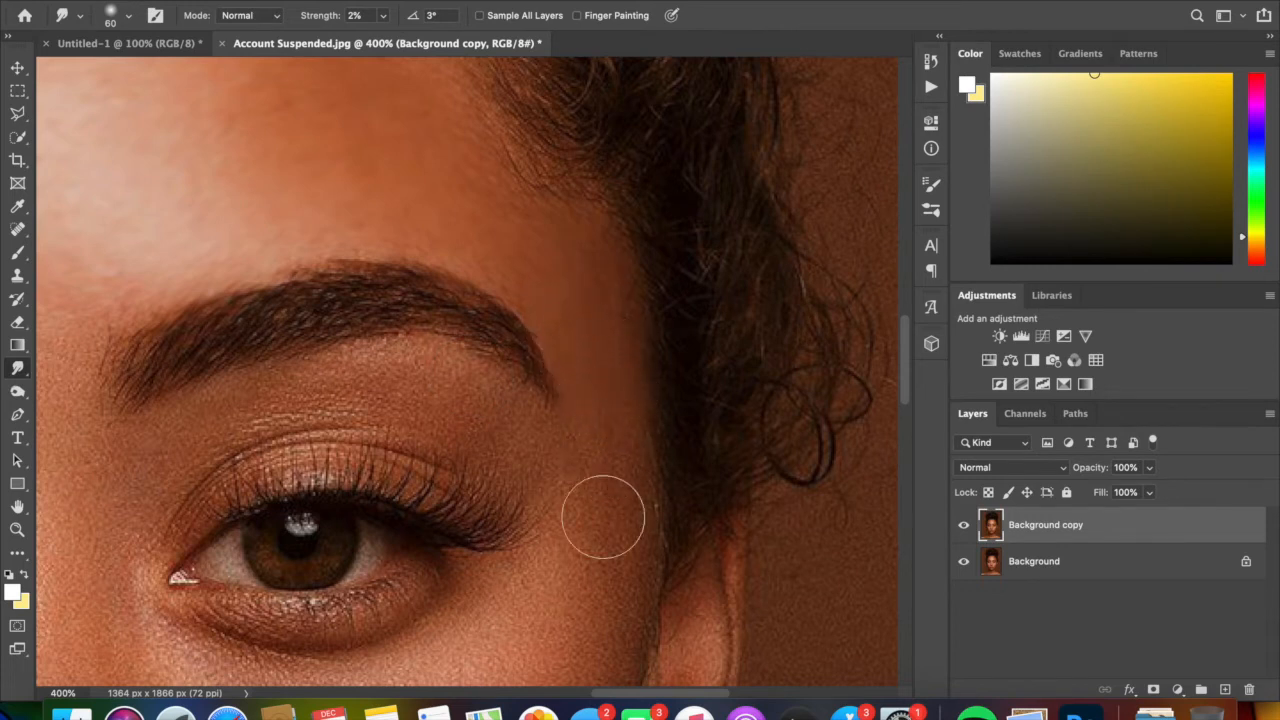
{"action": "mouse_move", "coordinate": [571, 517]}
{"action": "left_mouse_down"}
{"action": "mouse_move", "coordinate": [543, 461]}
{"action": "mouse_move", "coordinate": [601, 432]}
{"action": "mouse_move", "coordinate": [611, 446]}
{"action": "left_mouse_up"}
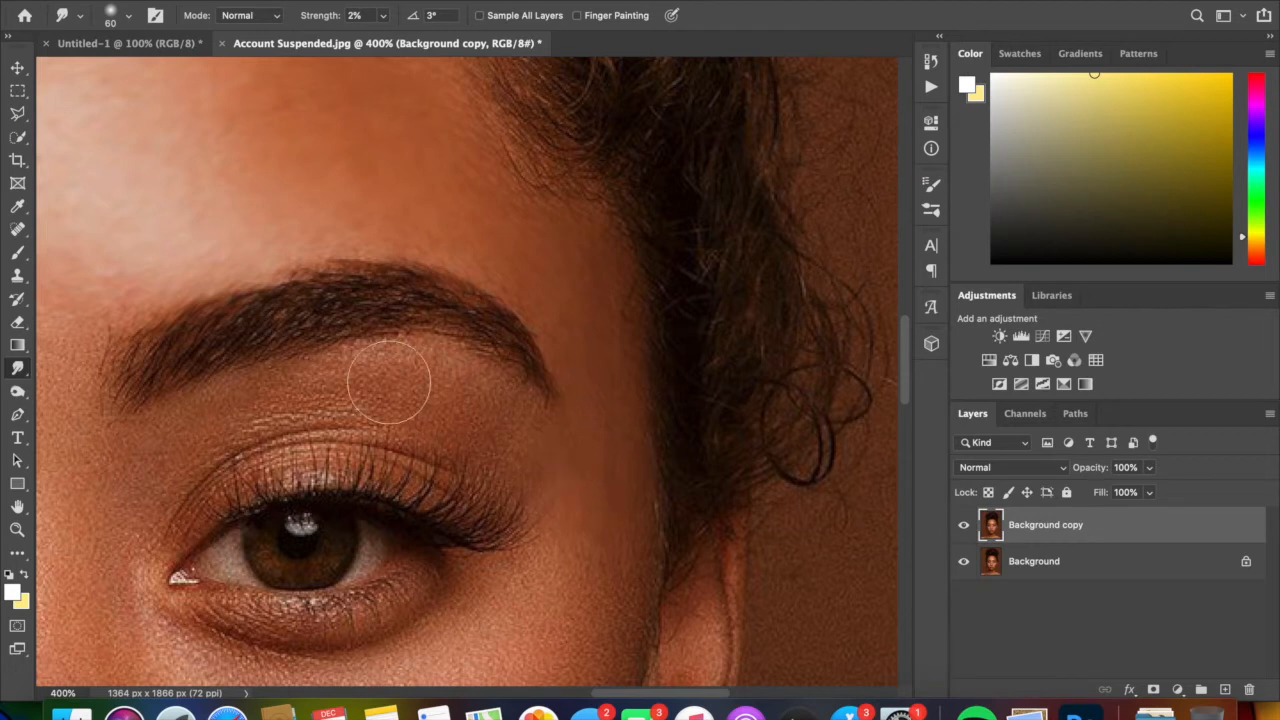
- Reduce the smudge brush to 45 px and smooth the skin between eyebrow and eyelid and between the eyebrows at 2% strength
{"action": "key", "text": "bracketleft"}
{"action": "key", "text": "bracketleft"}
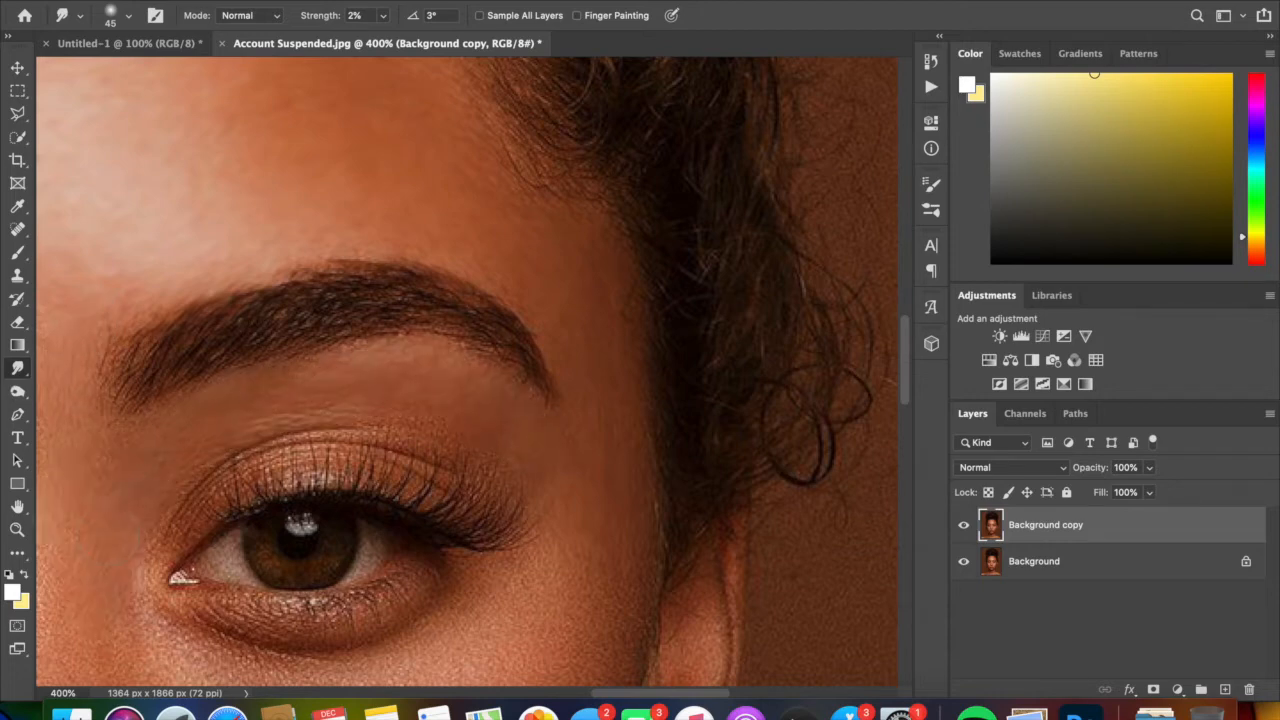
{"action": "scroll", "coordinate": [157, 440], "scroll_direction": "left", "scroll_amount": 8}
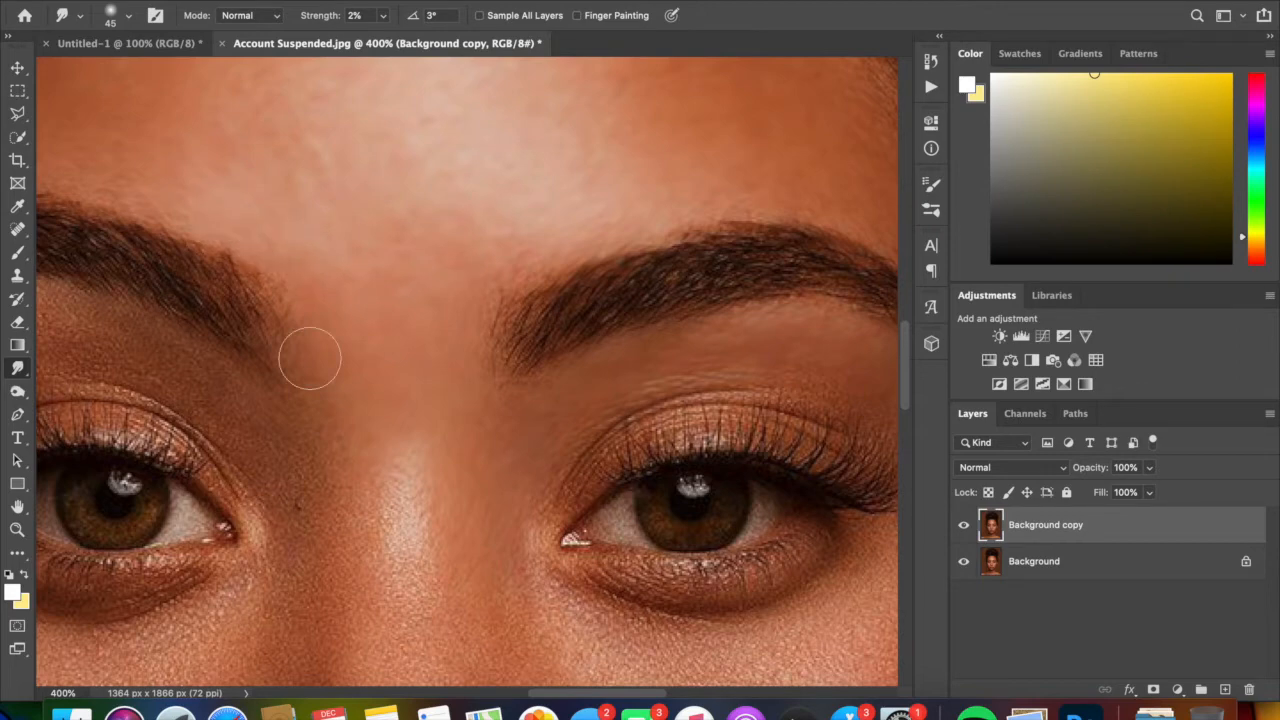
{"action": "scroll", "coordinate": [310, 358], "scroll_direction": "down", "scroll_amount": 3}
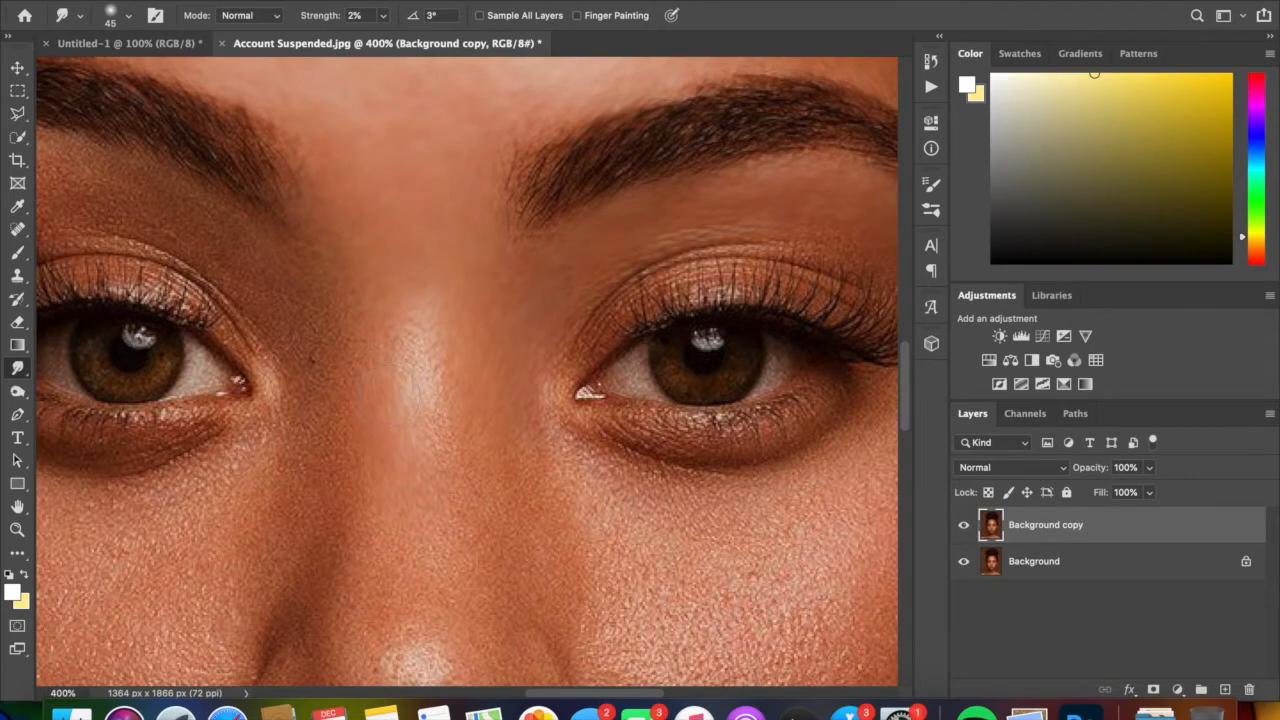
{"action": "key", "text": "super+equal"}
{"action": "key", "text": "super+equal"}
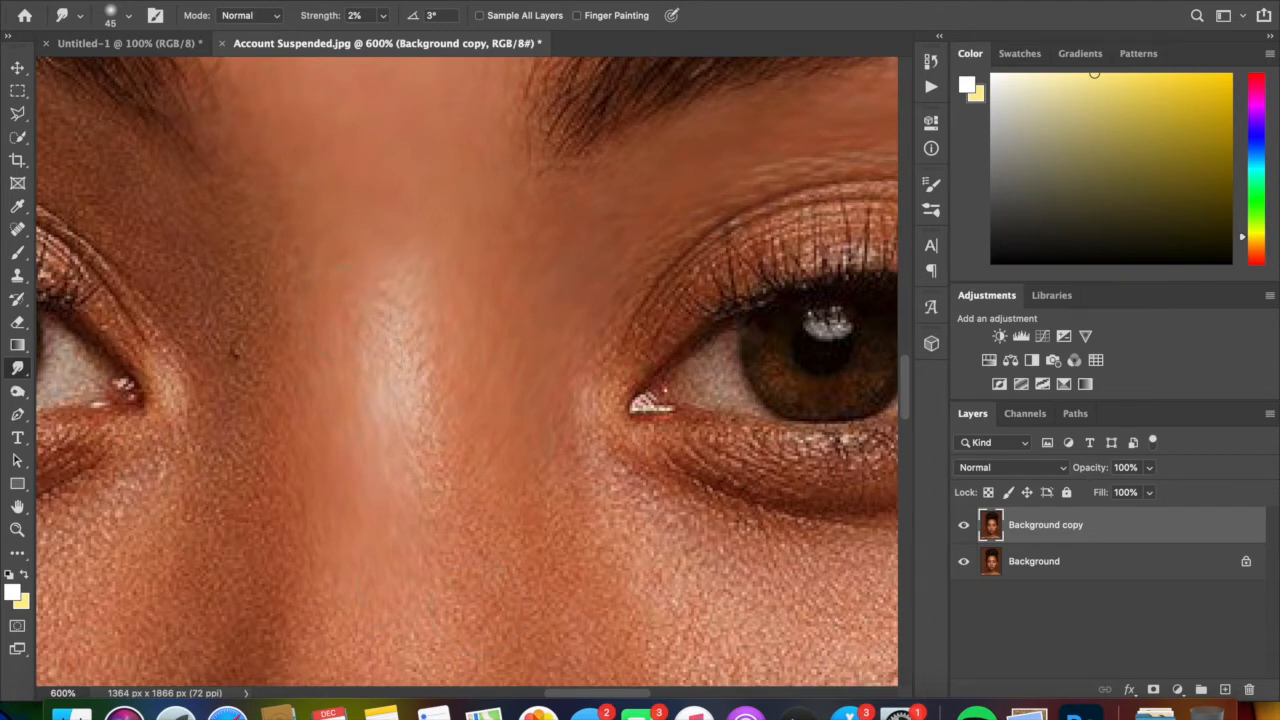
- Smooth the nose bridge, its sides and the adjoining inner cheek skin with the 45 px smudge brush at 2% strength
{"action": "key", "text": "super+z"}
{"action": "key", "text": "super+z"}
{"action": "scroll", "coordinate": [467, 371], "scroll_direction": "up", "scroll_amount": 4}
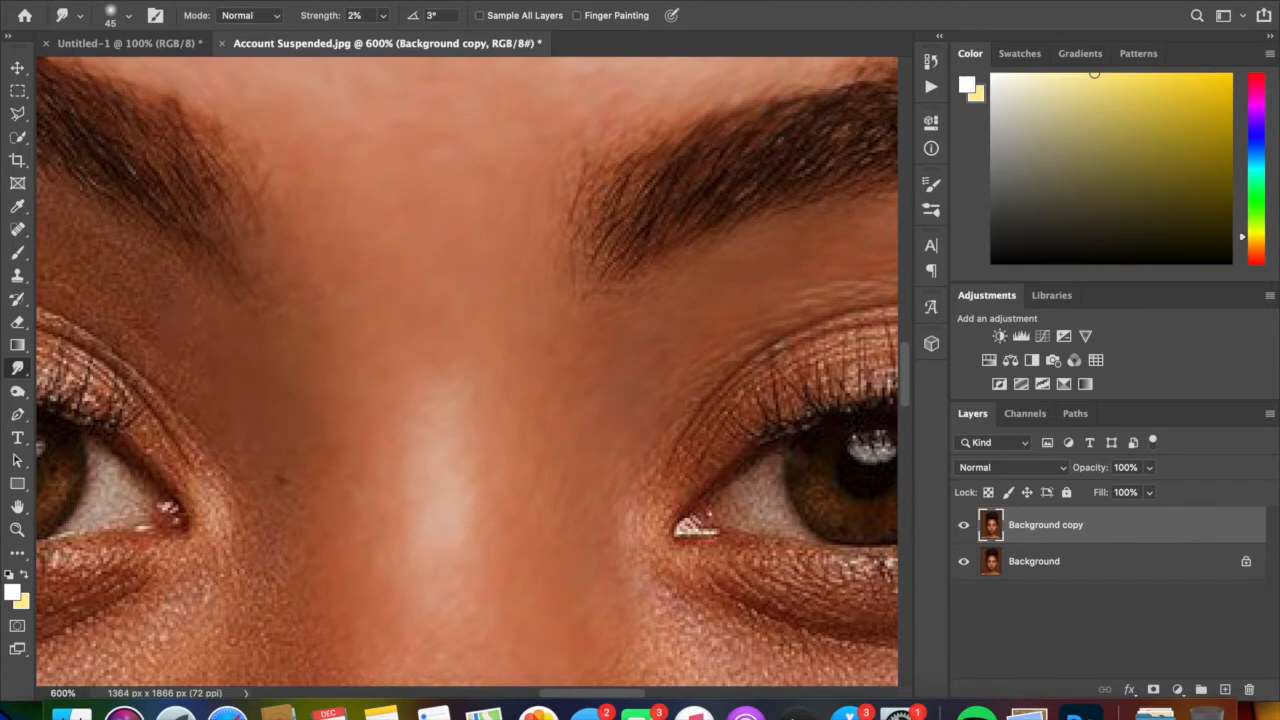
{"action": "scroll", "coordinate": [331, 623], "scroll_direction": "down", "scroll_amount": 3}
{"action": "scroll", "coordinate": [186, 300], "scroll_direction": "down", "scroll_amount": 6}
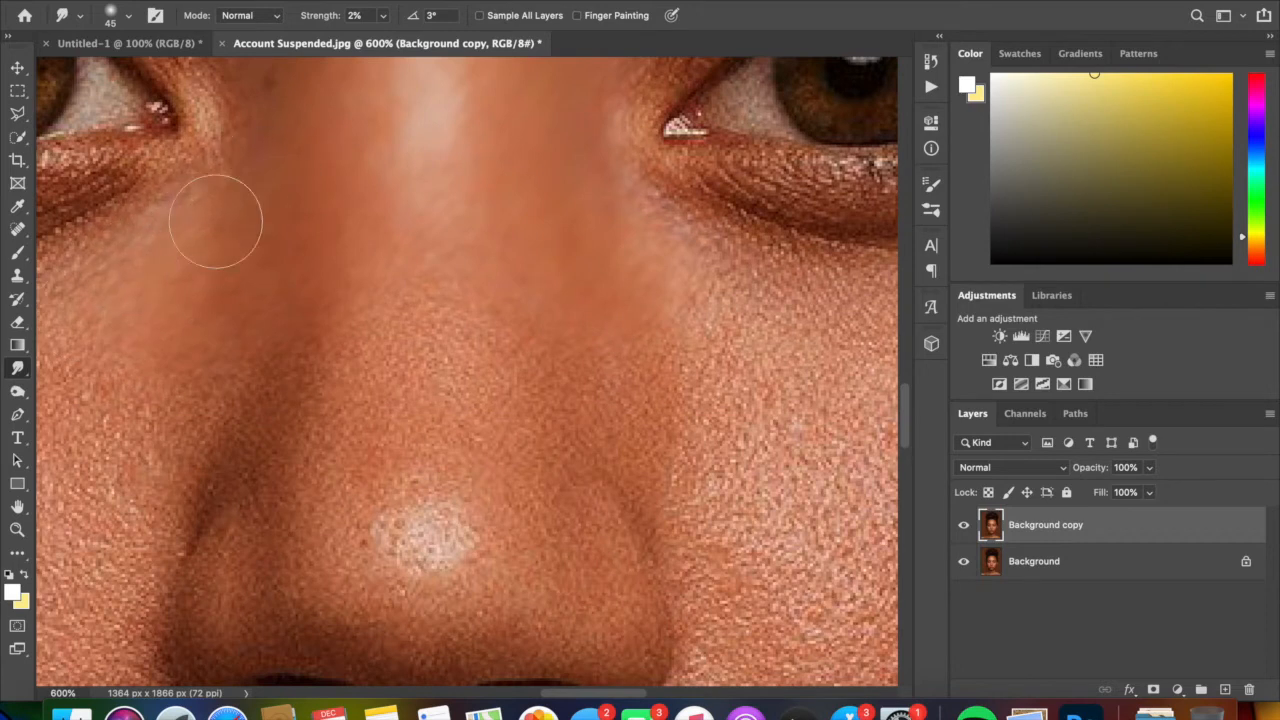
{"action": "mouse_move", "coordinate": [232, 304]}
{"action": "left_mouse_down"}
{"action": "mouse_move", "coordinate": [174, 390]}
{"action": "mouse_move", "coordinate": [171, 357]}
{"action": "mouse_move", "coordinate": [166, 410]}
{"action": "mouse_move", "coordinate": [185, 394]}
{"action": "mouse_move", "coordinate": [172, 447]}
{"action": "mouse_move", "coordinate": [173, 421]}
{"action": "mouse_move", "coordinate": [117, 472]}
{"action": "mouse_move", "coordinate": [142, 497]}
{"action": "mouse_move", "coordinate": [178, 390]}
{"action": "mouse_move", "coordinate": [162, 463]}
{"action": "mouse_move", "coordinate": [302, 419]}
{"action": "mouse_move", "coordinate": [325, 445]}
{"action": "mouse_move", "coordinate": [401, 320]}
{"action": "mouse_move", "coordinate": [429, 339]}
{"action": "mouse_move", "coordinate": [469, 331]}
{"action": "mouse_move", "coordinate": [477, 348]}
{"action": "mouse_move", "coordinate": [523, 316]}
{"action": "mouse_move", "coordinate": [538, 345]}
{"action": "mouse_move", "coordinate": [508, 403]}
{"action": "mouse_move", "coordinate": [582, 376]}
{"action": "mouse_move", "coordinate": [631, 395]}
{"action": "mouse_move", "coordinate": [650, 367]}
{"action": "mouse_move", "coordinate": [673, 383]}
{"action": "mouse_move", "coordinate": [670, 400]}
{"action": "mouse_move", "coordinate": [698, 317]}
{"action": "mouse_move", "coordinate": [711, 330]}
{"action": "mouse_move", "coordinate": [714, 296]}
{"action": "mouse_move", "coordinate": [705, 323]}
{"action": "mouse_move", "coordinate": [665, 297]}
{"action": "mouse_move", "coordinate": [690, 317]}
{"action": "mouse_move", "coordinate": [665, 315]}
{"action": "mouse_move", "coordinate": [712, 295]}
{"action": "mouse_move", "coordinate": [686, 239]}
{"action": "mouse_move", "coordinate": [607, 270]}
{"action": "mouse_move", "coordinate": [667, 332]}
{"action": "mouse_move", "coordinate": [653, 405]}
{"action": "mouse_move", "coordinate": [643, 443]}
{"action": "left_mouse_up"}
{"action": "scroll", "coordinate": [820, 420], "scroll_direction": "right", "scroll_amount": 5}
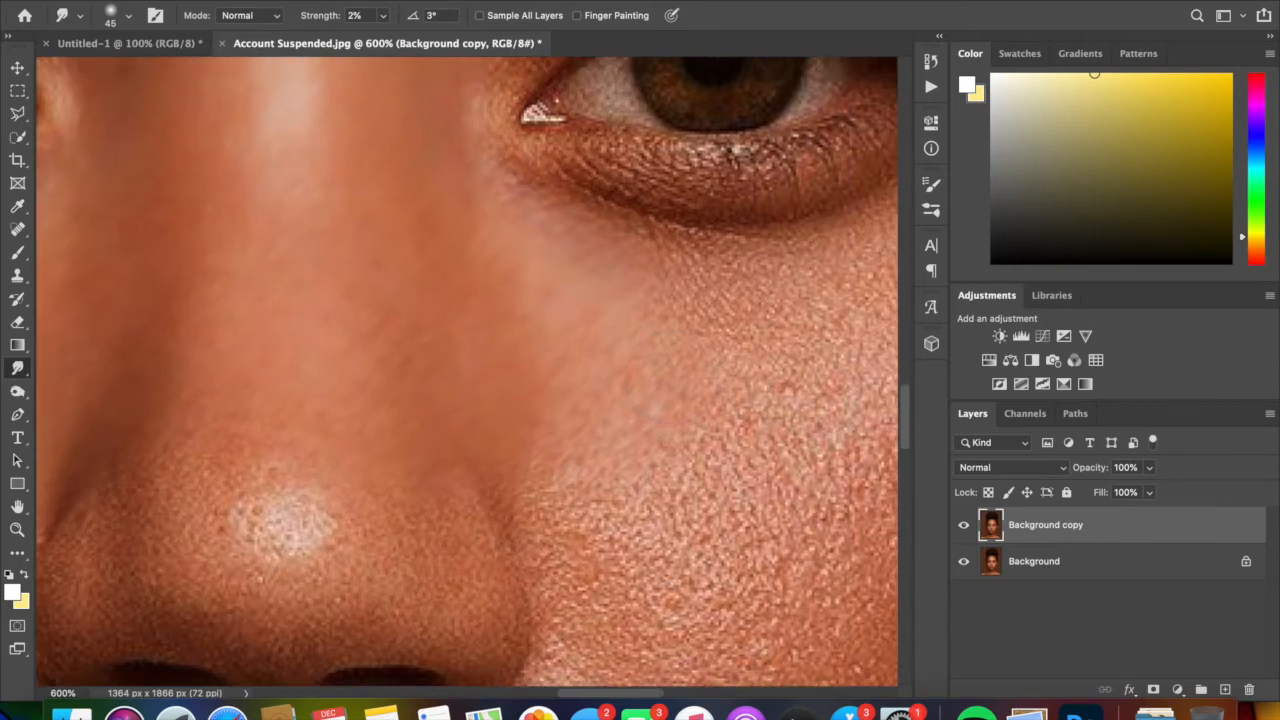
- Smudge the upper cheek from the side of the nose along the under-eye area out towards the ear
{"action": "mouse_move", "coordinate": [668, 392]}
{"action": "left_mouse_down"}
{"action": "mouse_move", "coordinate": [745, 385]}
{"action": "mouse_move", "coordinate": [656, 425]}
{"action": "left_mouse_up"}
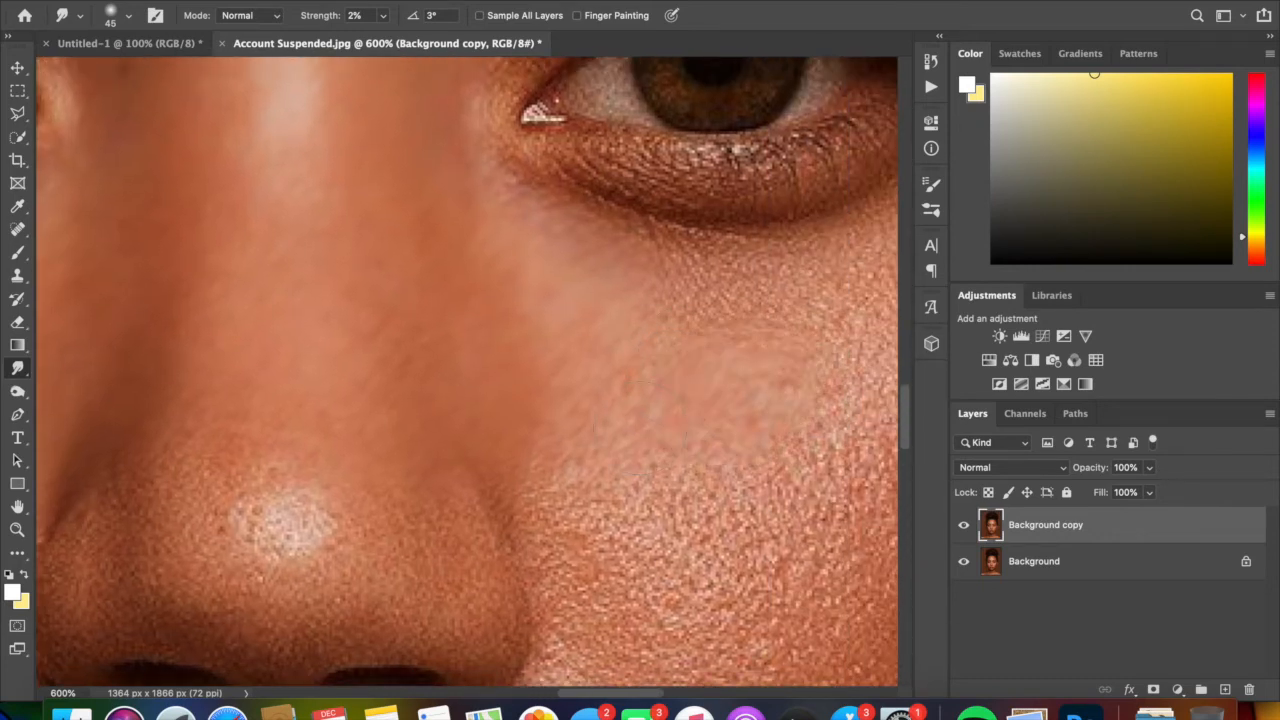
{"action": "left_click_drag", "start_coordinate": [664, 345], "coordinate": [653, 423]}
{"action": "key", "text": "super+plus"}
{"action": "scroll", "coordinate": [551, 322], "scroll_direction": "down", "scroll_amount": 2}
{"action": "scroll", "coordinate": [551, 322], "scroll_direction": "right", "scroll_amount": 8}
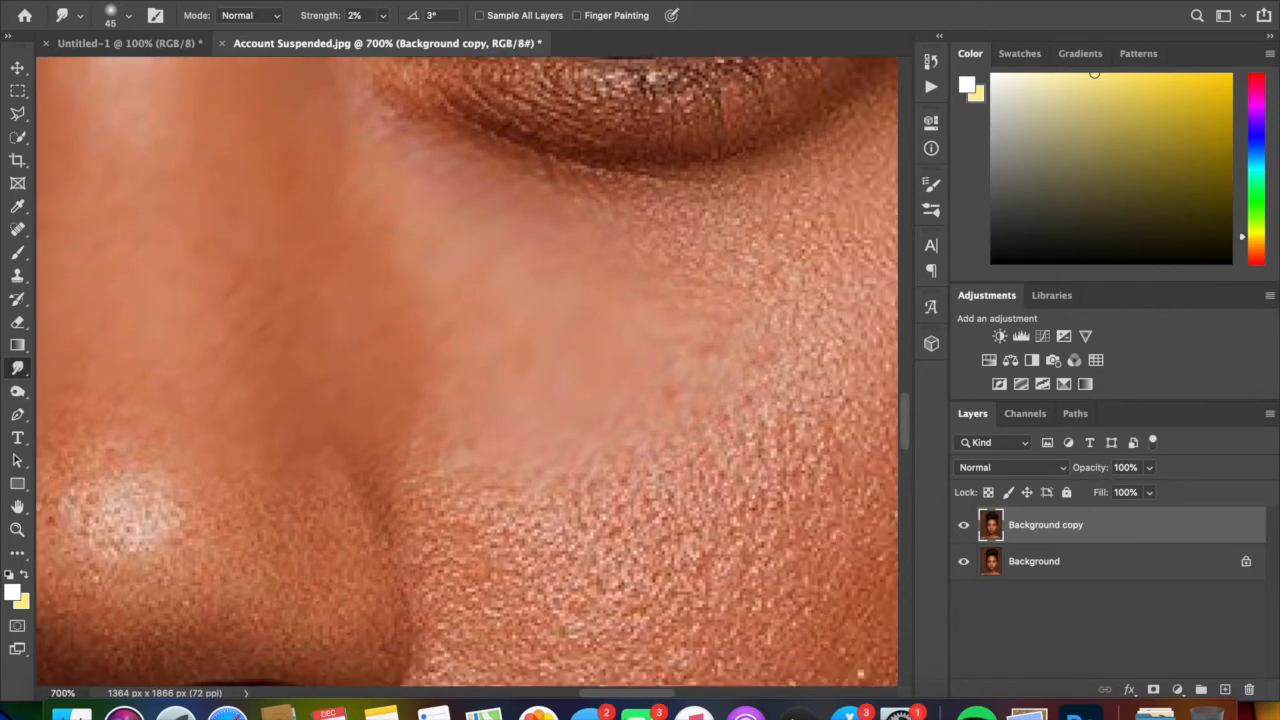
{"action": "mouse_move", "coordinate": [500, 325]}
{"action": "left_mouse_down"}
{"action": "mouse_move", "coordinate": [535, 335]}
{"action": "mouse_move", "coordinate": [556, 322]}
{"action": "left_mouse_up"}
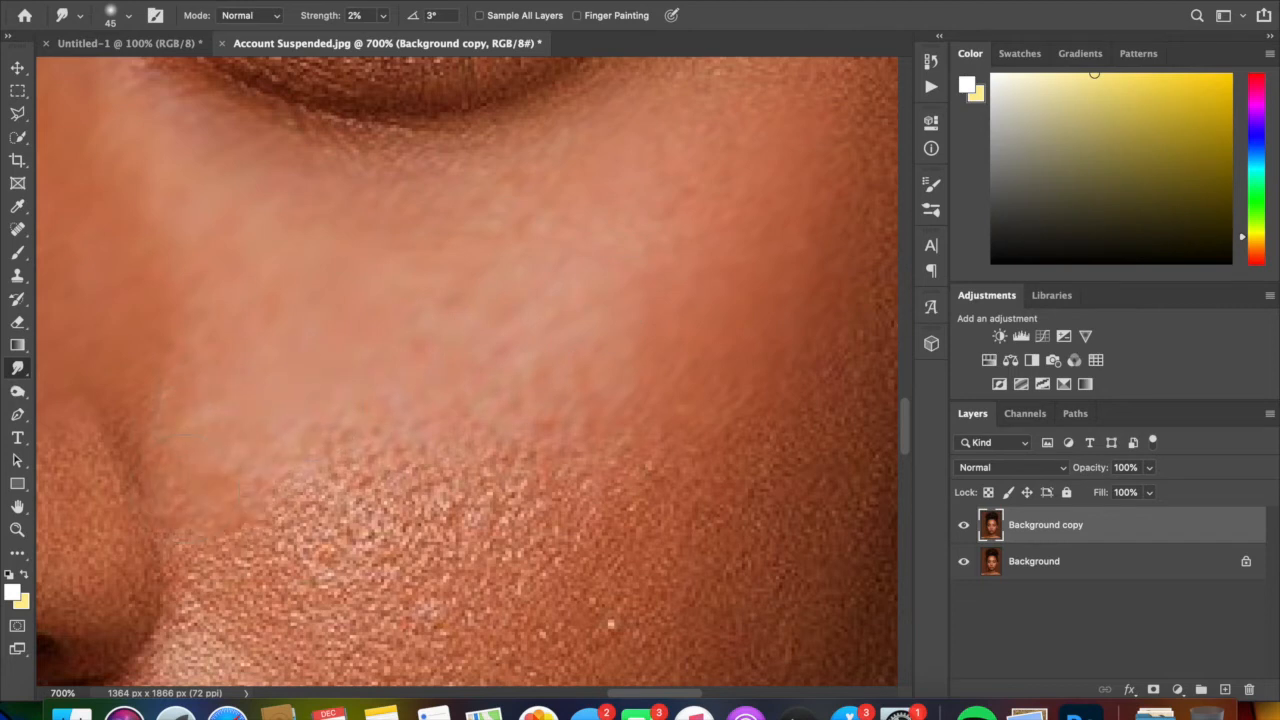
- Smooth the rest of the same cheek from beside the nostril down to the jaw edge and around the upper lip and mouth corner
{"action": "mouse_move", "coordinate": [205, 505]}
{"action": "left_mouse_down"}
{"action": "mouse_move", "coordinate": [232, 528]}
{"action": "mouse_move", "coordinate": [410, 500]}
{"action": "mouse_move", "coordinate": [297, 570]}
{"action": "mouse_move", "coordinate": [470, 500]}
{"action": "mouse_move", "coordinate": [488, 525]}
{"action": "mouse_move", "coordinate": [584, 485]}
{"action": "left_mouse_up"}
{"action": "mouse_move", "coordinate": [610, 610]}
{"action": "left_mouse_down"}
{"action": "mouse_move", "coordinate": [445, 400]}
{"action": "mouse_move", "coordinate": [676, 190]}
{"action": "mouse_move", "coordinate": [298, 480]}
{"action": "left_mouse_up"}
{"action": "scroll", "coordinate": [300, 480], "scroll_direction": "down", "scroll_amount": 3}
{"action": "scroll", "coordinate": [300, 480], "scroll_direction": "left", "scroll_amount": 3}
{"action": "mouse_move", "coordinate": [150, 390]}
{"action": "left_mouse_down"}
{"action": "mouse_move", "coordinate": [400, 530]}
{"action": "mouse_move", "coordinate": [735, 450]}
{"action": "left_mouse_up"}
{"action": "scroll", "coordinate": [702, 290], "scroll_direction": "down", "scroll_amount": 3}
{"action": "scroll", "coordinate": [702, 290], "scroll_direction": "right", "scroll_amount": 2}
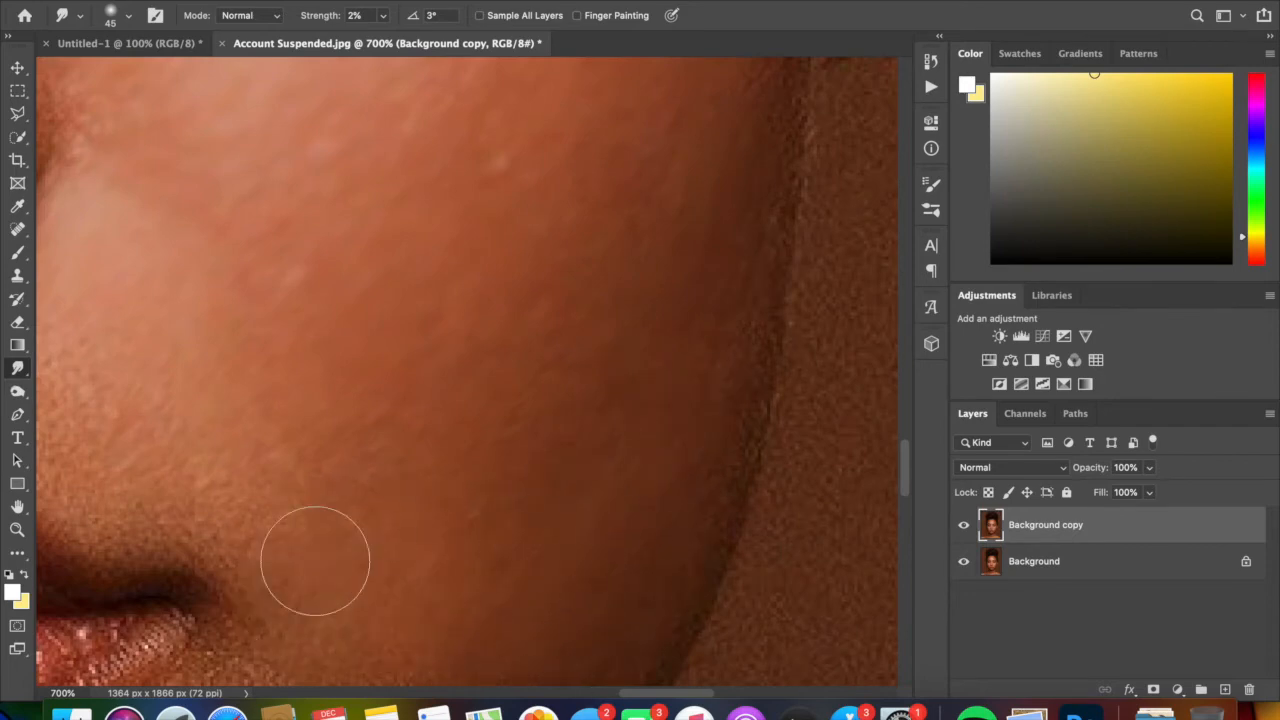
{"action": "scroll", "coordinate": [314, 551], "scroll_direction": "down", "scroll_amount": 3}
{"action": "scroll", "coordinate": [314, 551], "scroll_direction": "left", "scroll_amount": 4}
{"action": "left_click_drag", "start_coordinate": [235, 160], "coordinate": [390, 250]}
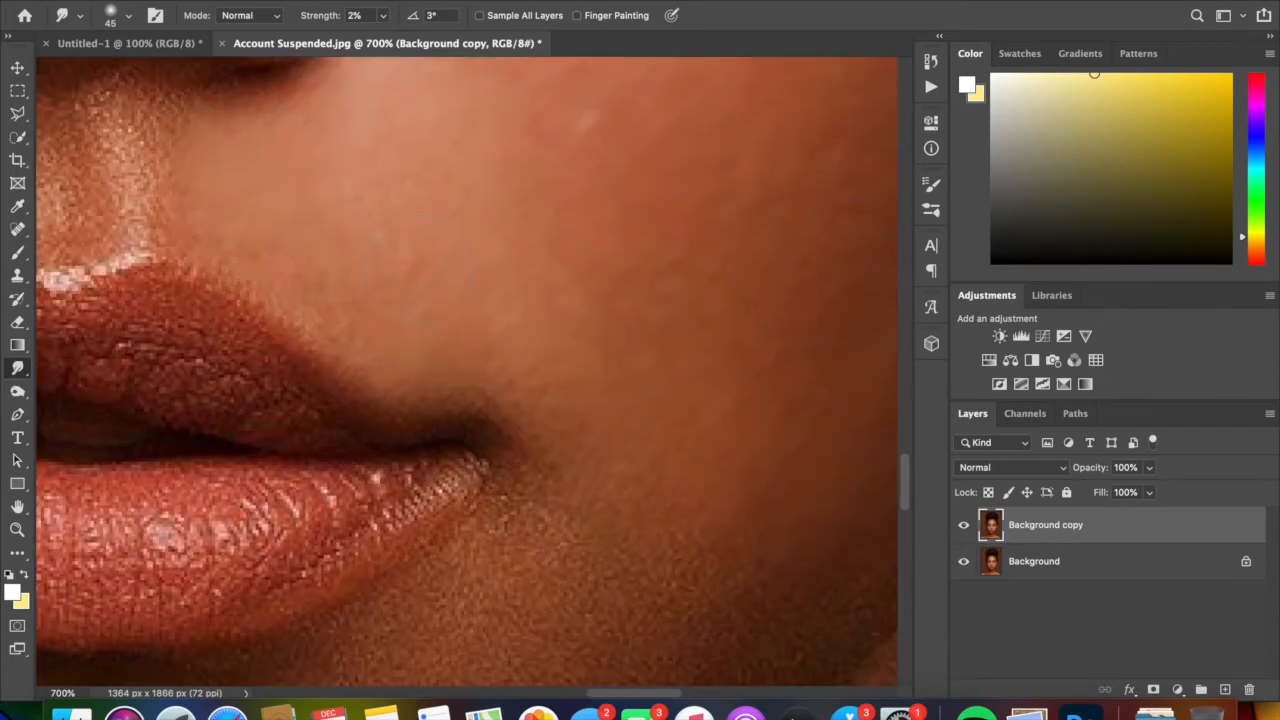
- Compare the smoothed half of the face with the original at 100% zoom by toggling the Background copy layer's visibility
{"action": "key", "text": "super+minus"}
{"action": "key", "text": "super+minus"}
{"action": "key", "text": "super+minus"}
{"action": "key", "text": "super+minus"}
{"action": "key", "text": "super+minus"}
{"action": "key", "text": "super+minus"}
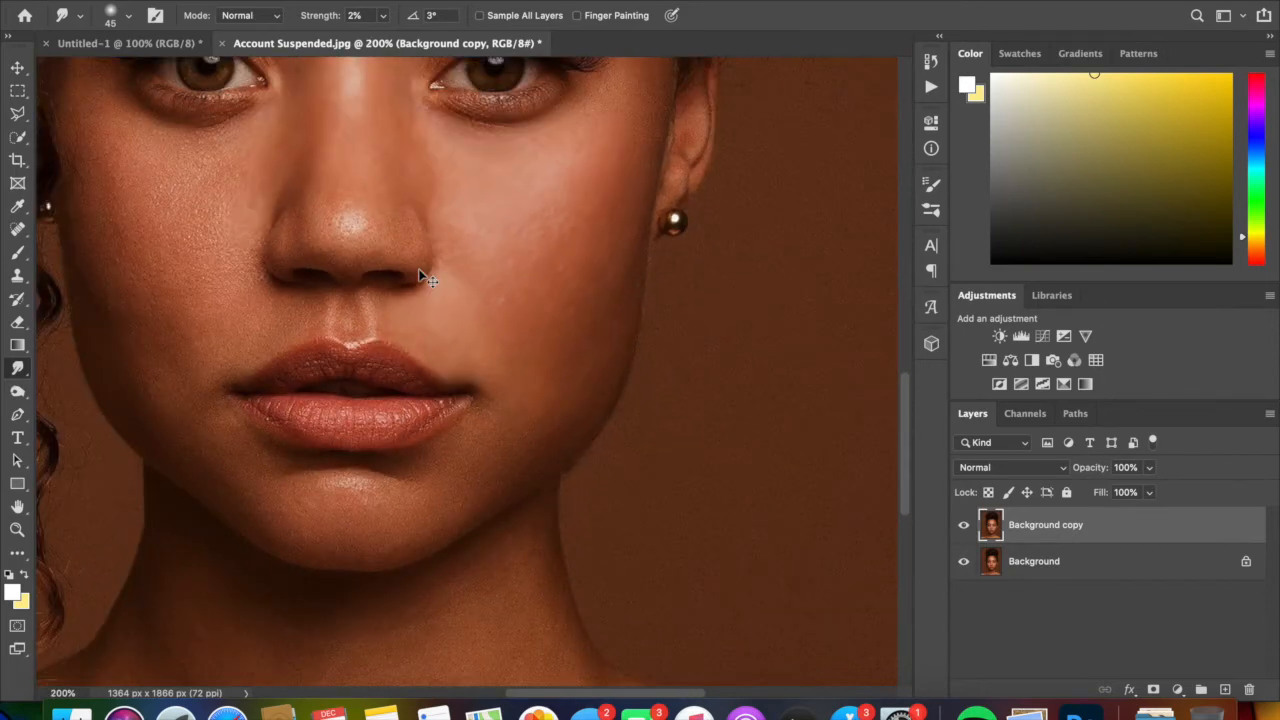
{"action": "key", "text": "super+minus"}
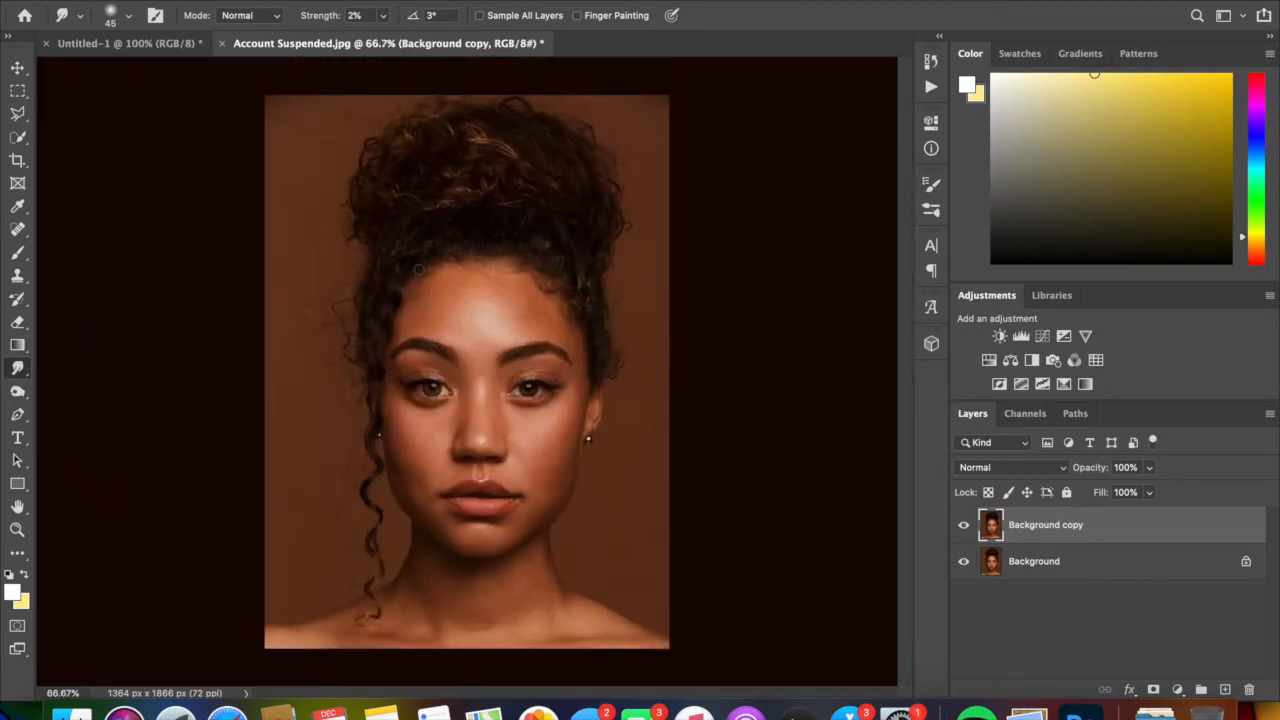
{"action": "key", "text": "super+plus"}
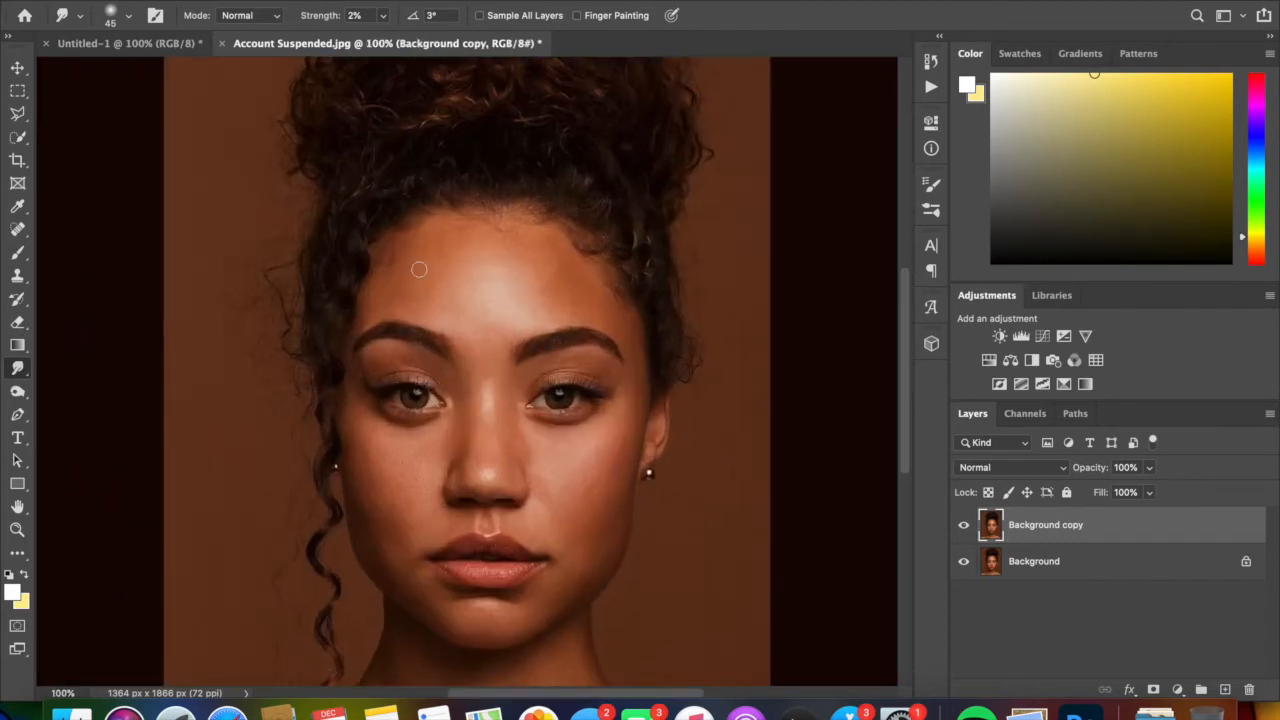
{"action": "scroll", "coordinate": [419, 269], "scroll_direction": "down", "scroll_amount": 3}
{"action": "left_click", "coordinate": [963, 525]}
{"action": "left_click", "coordinate": [962, 527]}
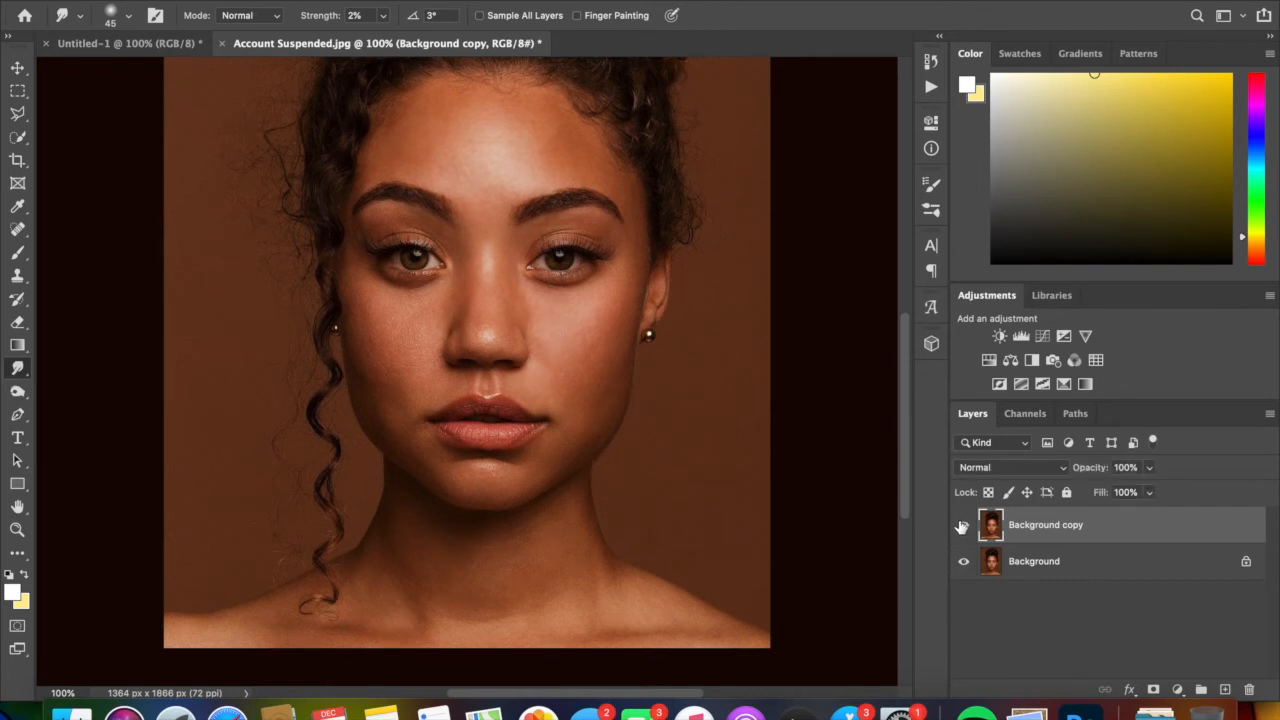
{"action": "left_click", "coordinate": [961, 527]}
{"action": "left_click", "coordinate": [961, 527]}
{"action": "left_click", "coordinate": [961, 527]}
{"action": "left_click", "coordinate": [961, 527]}
{"action": "left_click", "coordinate": [961, 527]}
{"action": "left_click", "coordinate": [961, 527]}
- Raise the Smudge tool's strength to 3% for the cheek skin
{"action": "key", "text": "super+equal"}
{"action": "key", "text": "super+equal"}
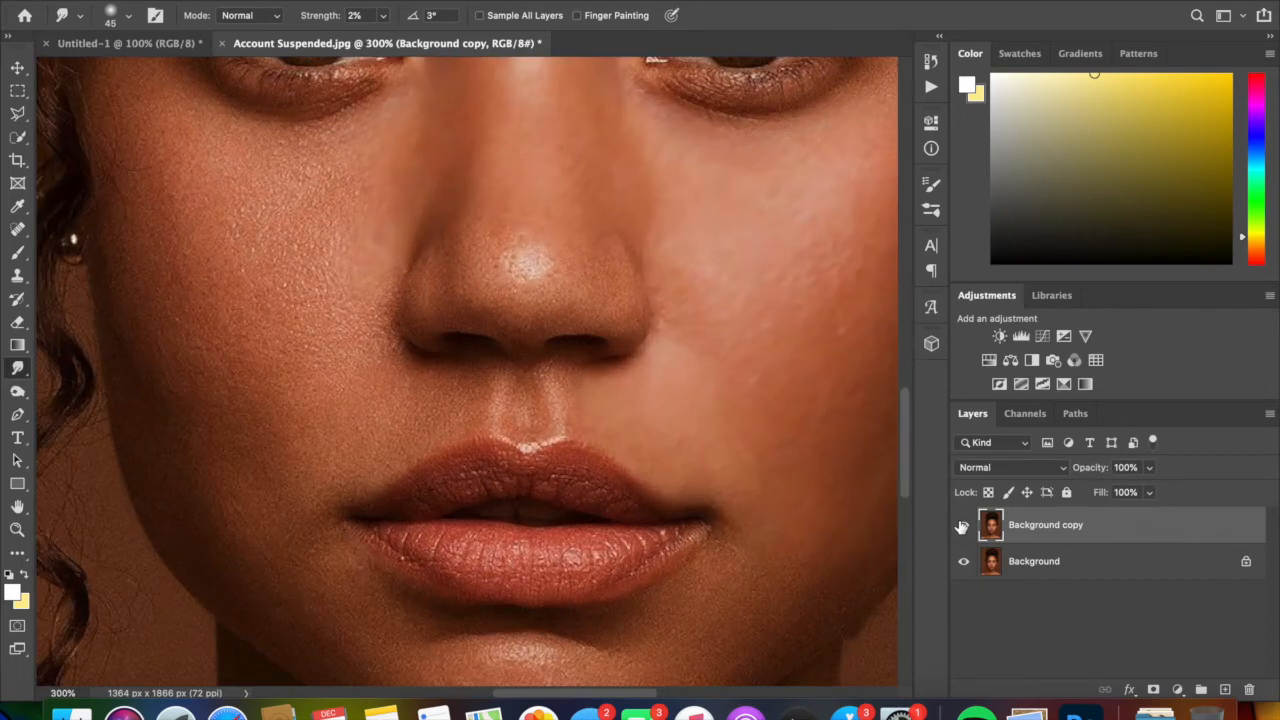
{"action": "scroll", "coordinate": [797, 366], "scroll_direction": "right", "scroll_amount": 5}
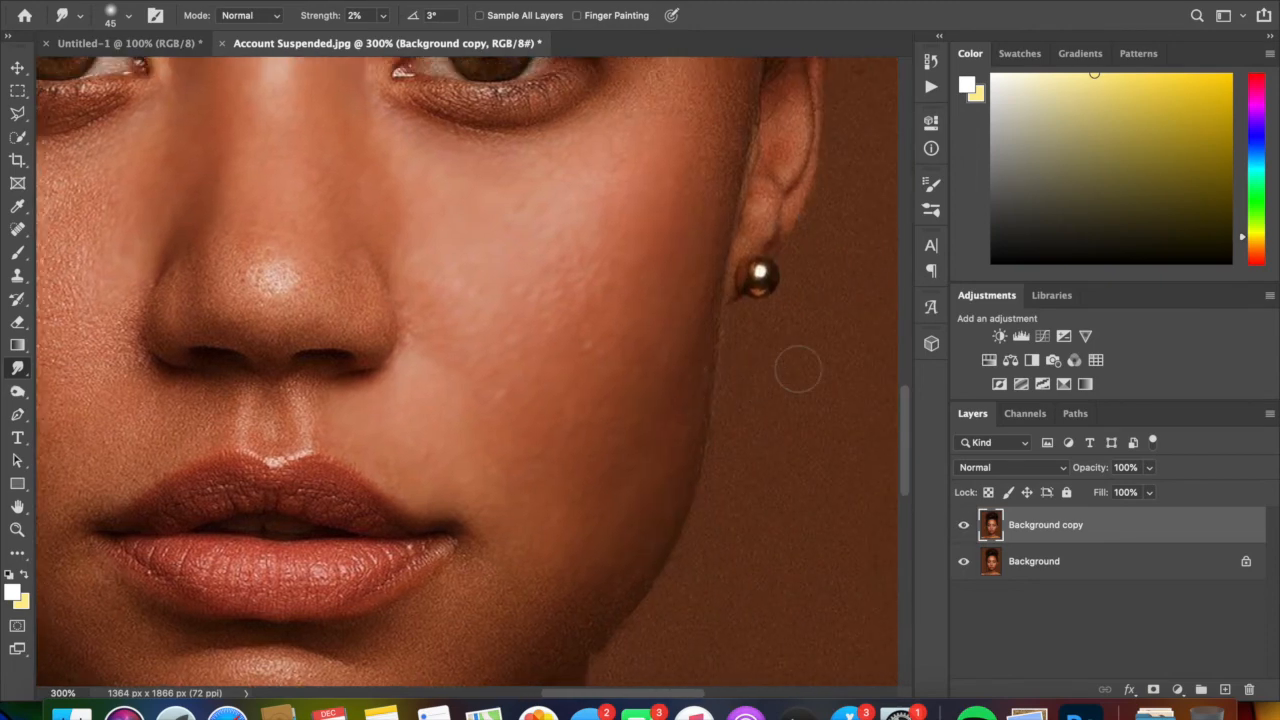
{"action": "key", "text": "super+equal"}
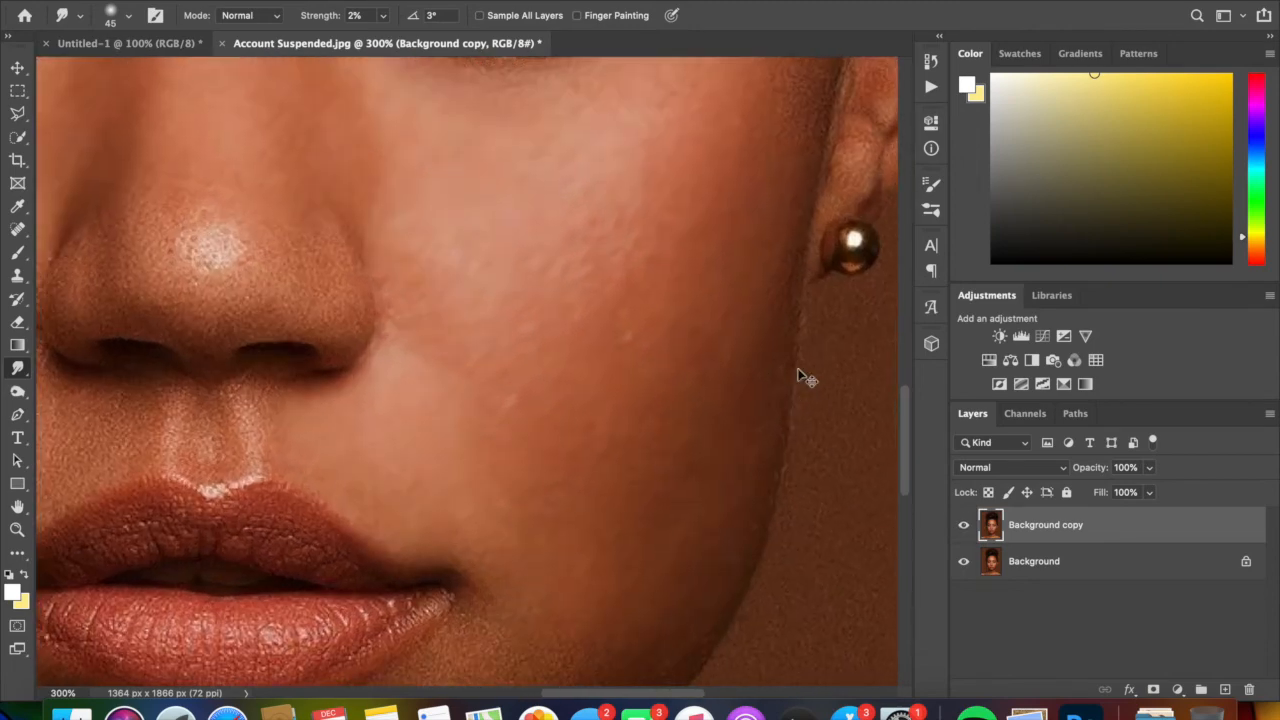
{"action": "left_click", "coordinate": [383, 16]}
{"action": "left_click_drag", "start_coordinate": [384, 42], "coordinate": [384, 40]}
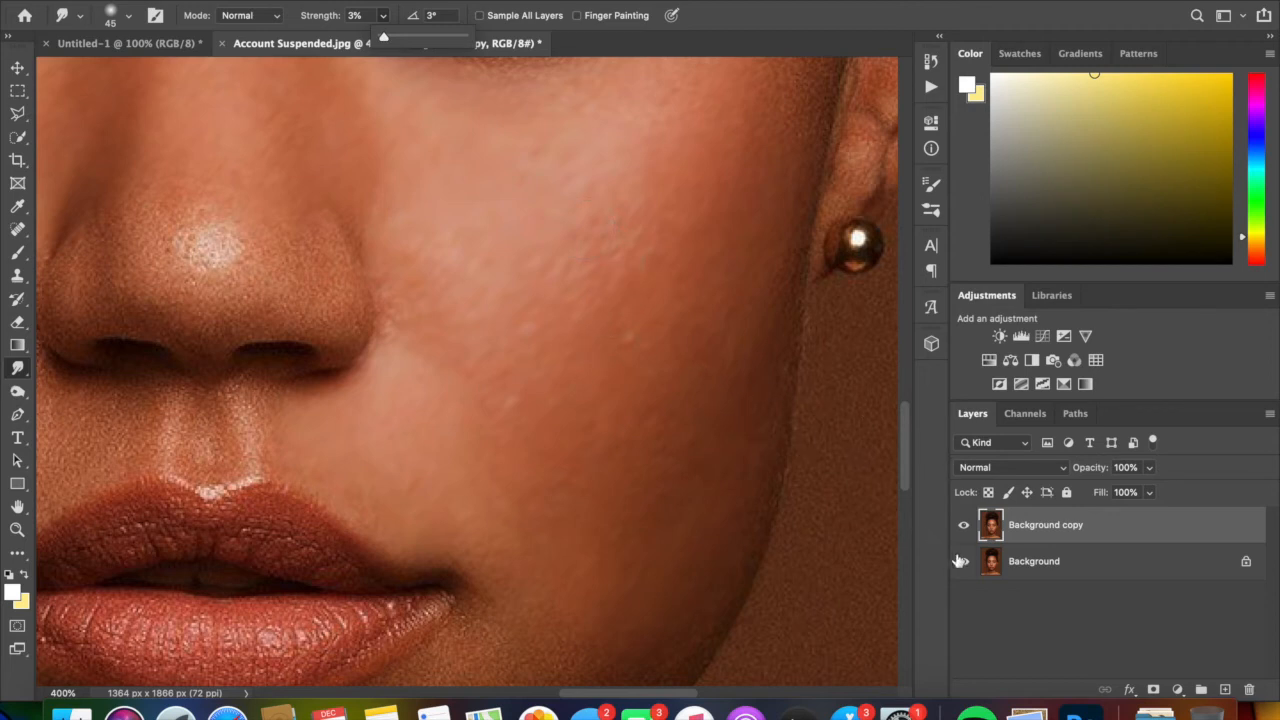
- Examine the cheek's skin texture before and after smoothing at 400% zoom by hiding and showing the Background copy layer
{"action": "left_click", "coordinate": [963, 525]}
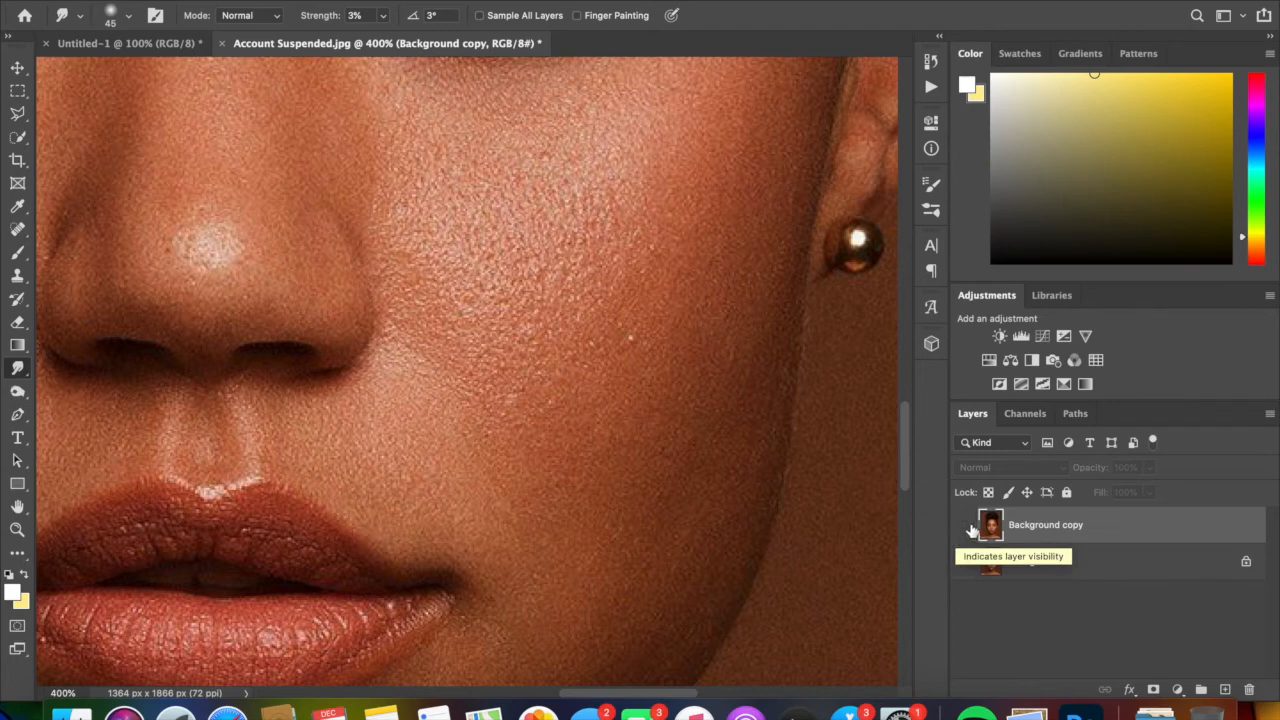
{"action": "left_click", "coordinate": [965, 526]}
{"action": "left_click", "coordinate": [965, 526]}
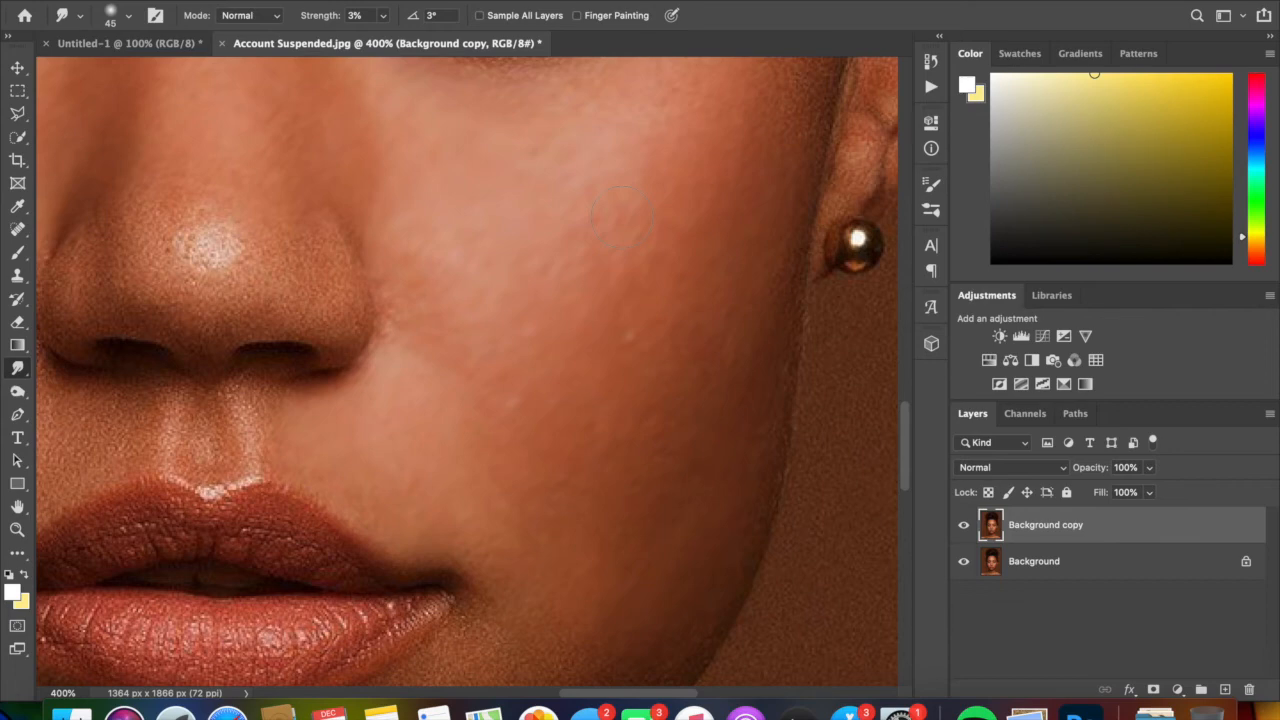
- Check the overall retouch against the original portrait at 100% zoom by repeatedly hiding and showing the Background copy layer
{"action": "key", "text": "super+1"}
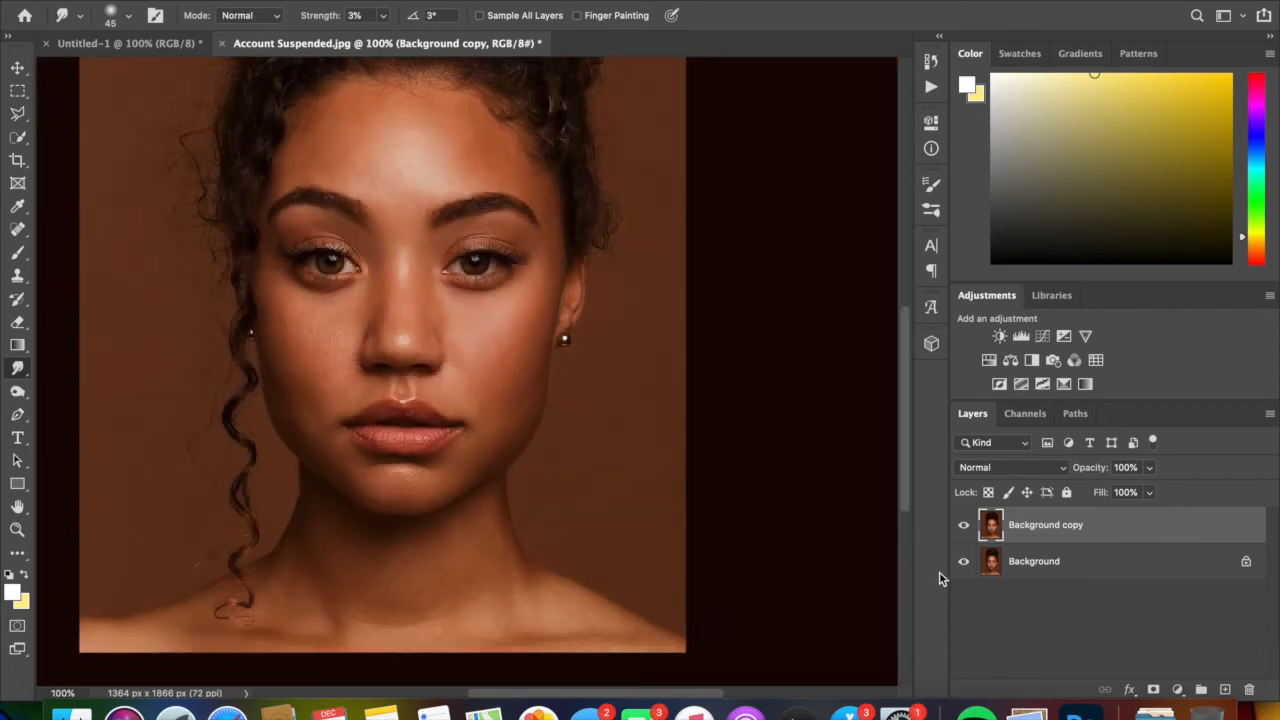
{"action": "left_click", "coordinate": [964, 525]}
{"action": "left_click", "coordinate": [966, 530]}
{"action": "left_click", "coordinate": [966, 530]}
{"action": "left_click", "coordinate": [966, 530]}
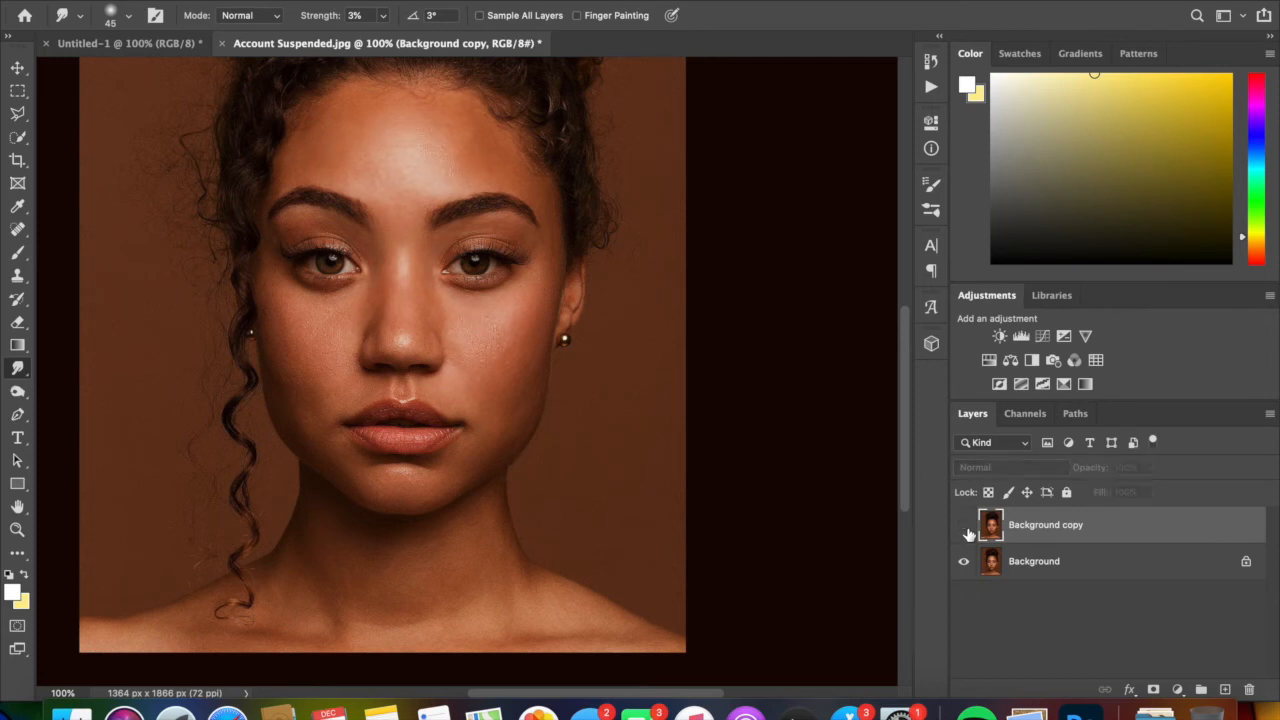
{"action": "left_click", "coordinate": [966, 530]}
{"action": "left_click", "coordinate": [966, 530]}
{"action": "left_click", "coordinate": [965, 527]}
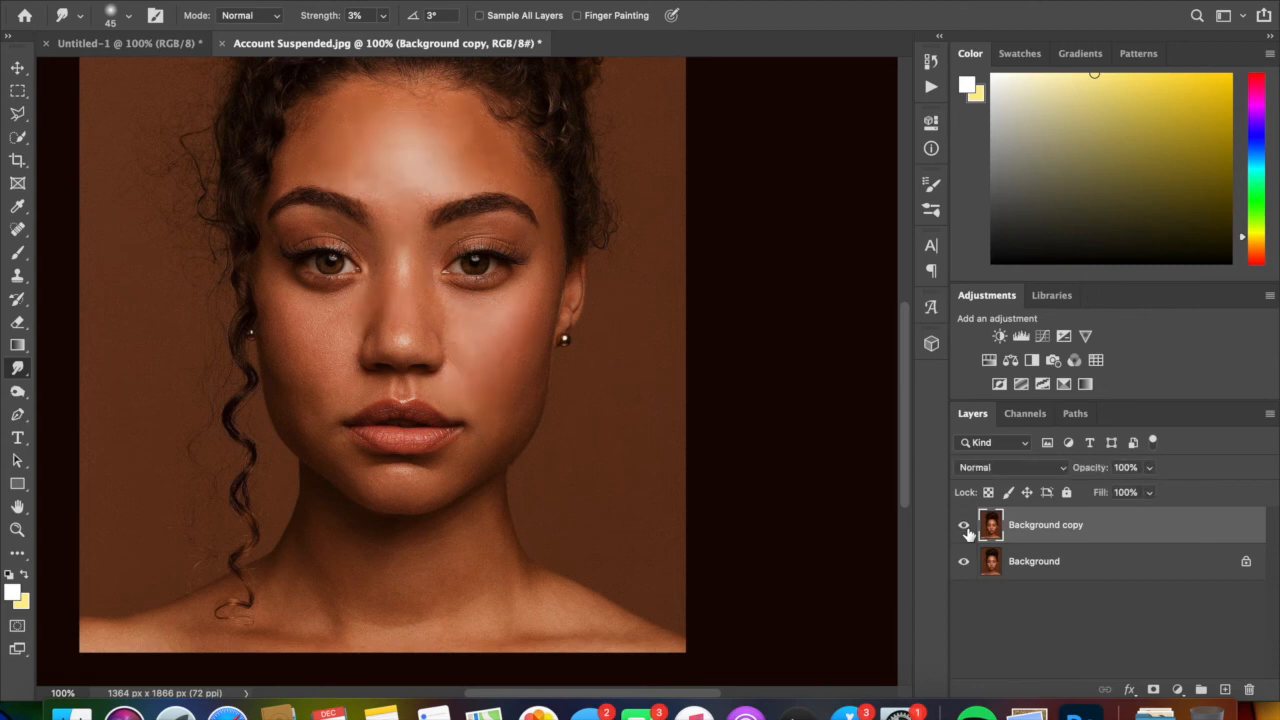